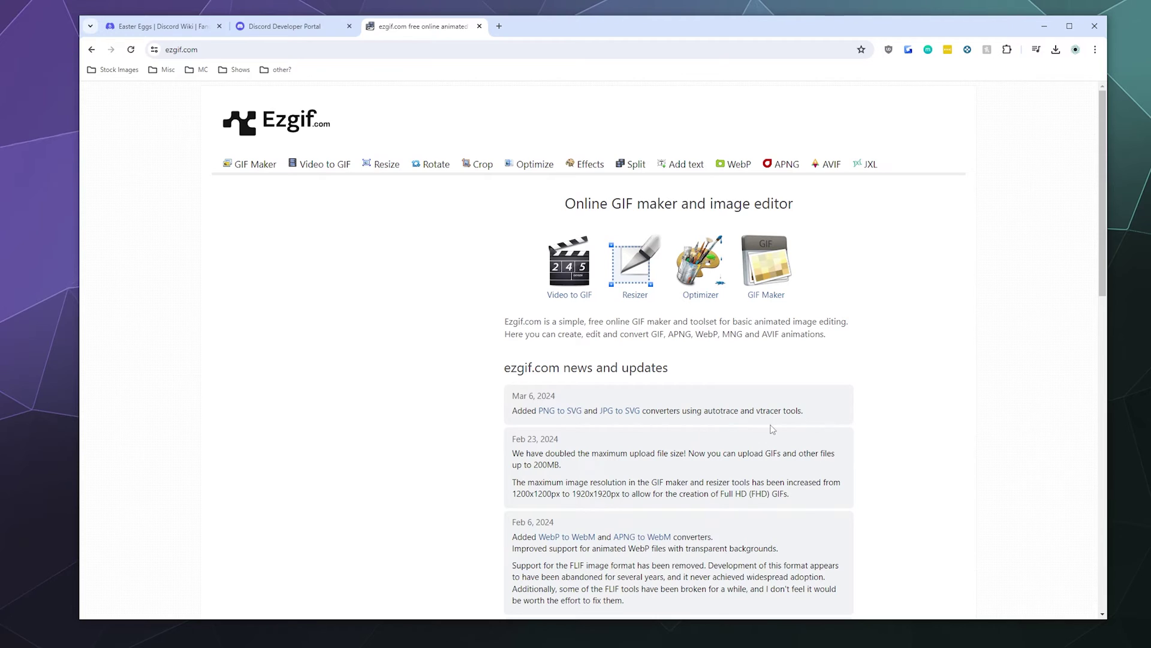
- Upload the Saitama Vs Carnage Kabuto video from Source Videos into Ezgif's MP4 to GIF converter
left_click(249, 164)
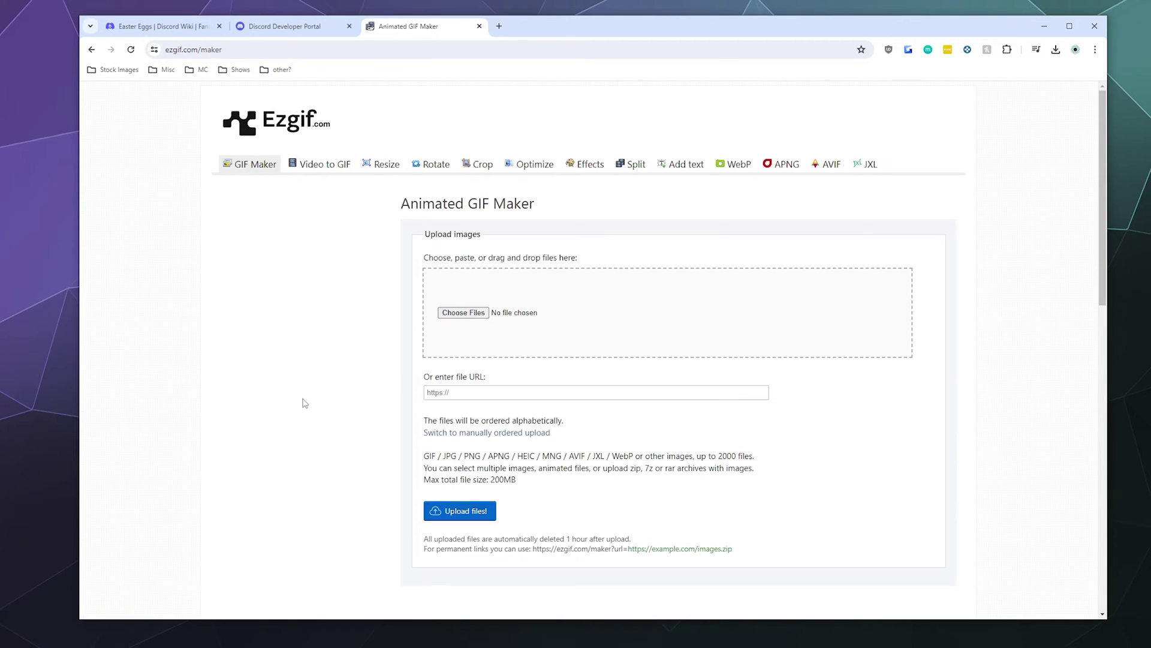
left_click(463, 312)
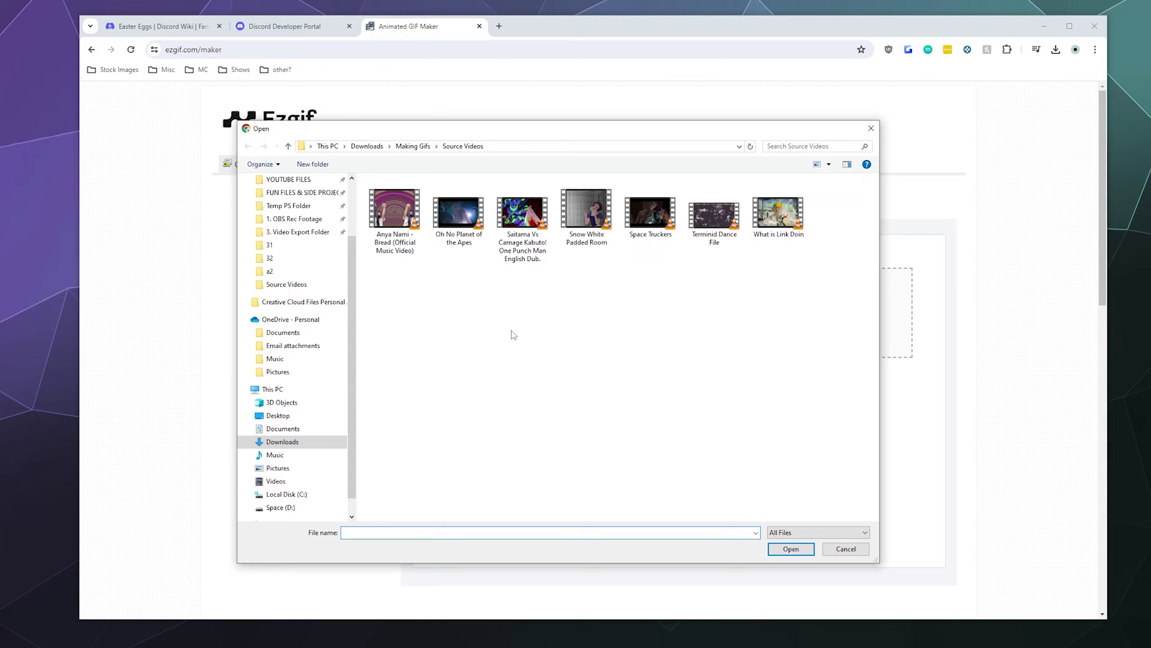
left_click(522, 219)
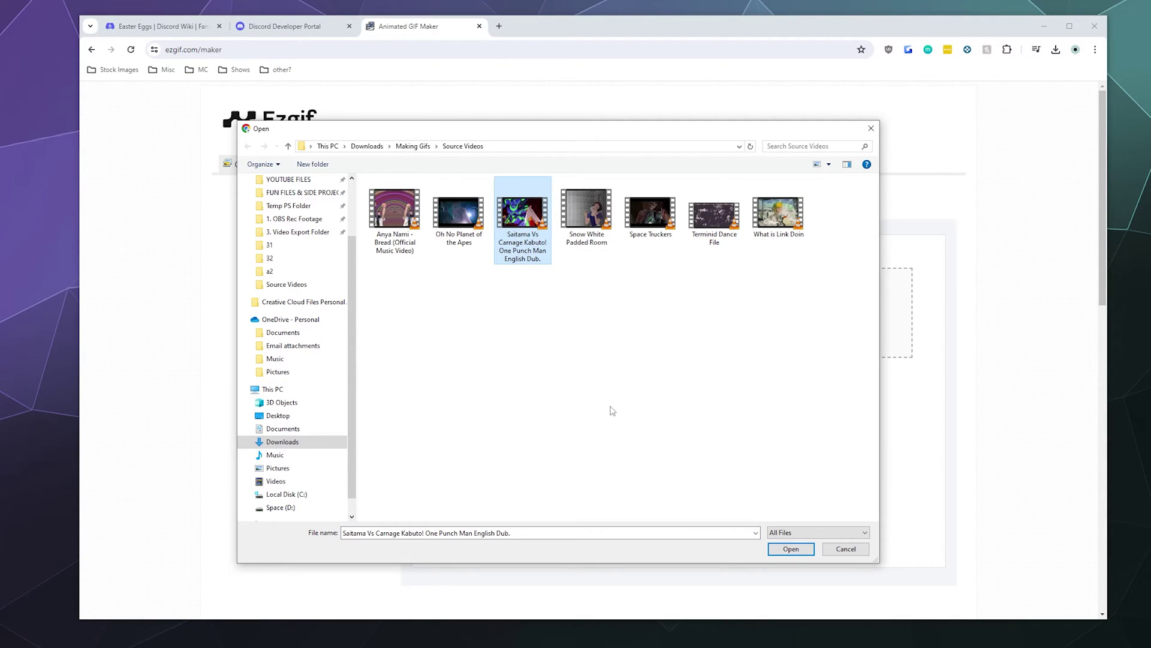
left_click(791, 549)
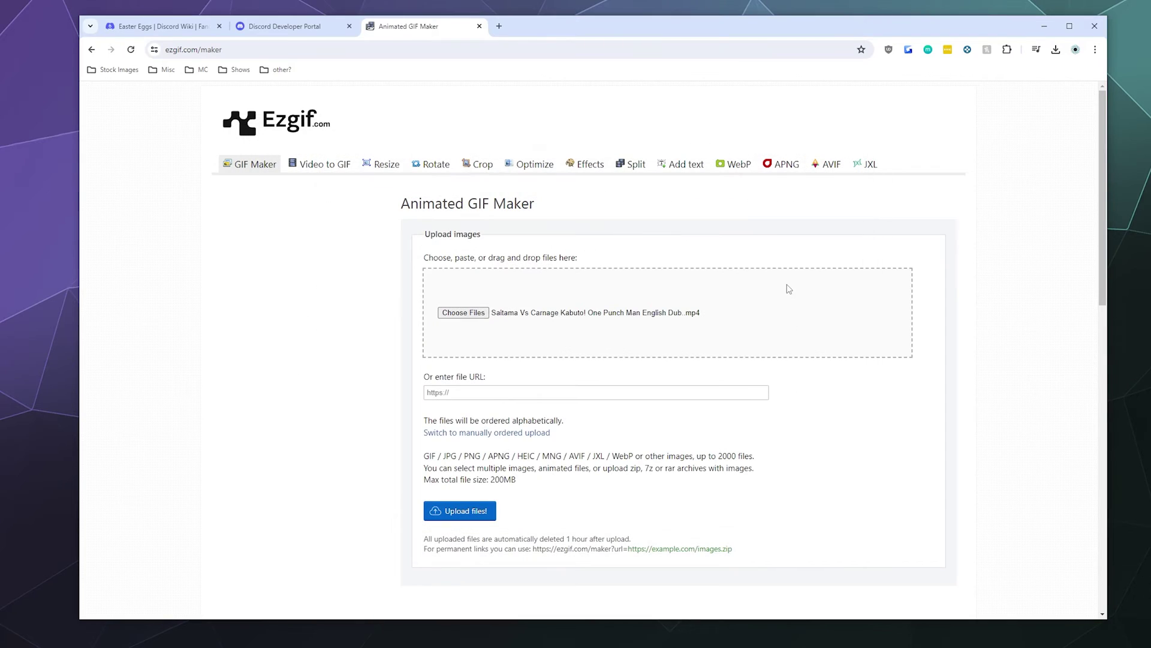
left_click(473, 513)
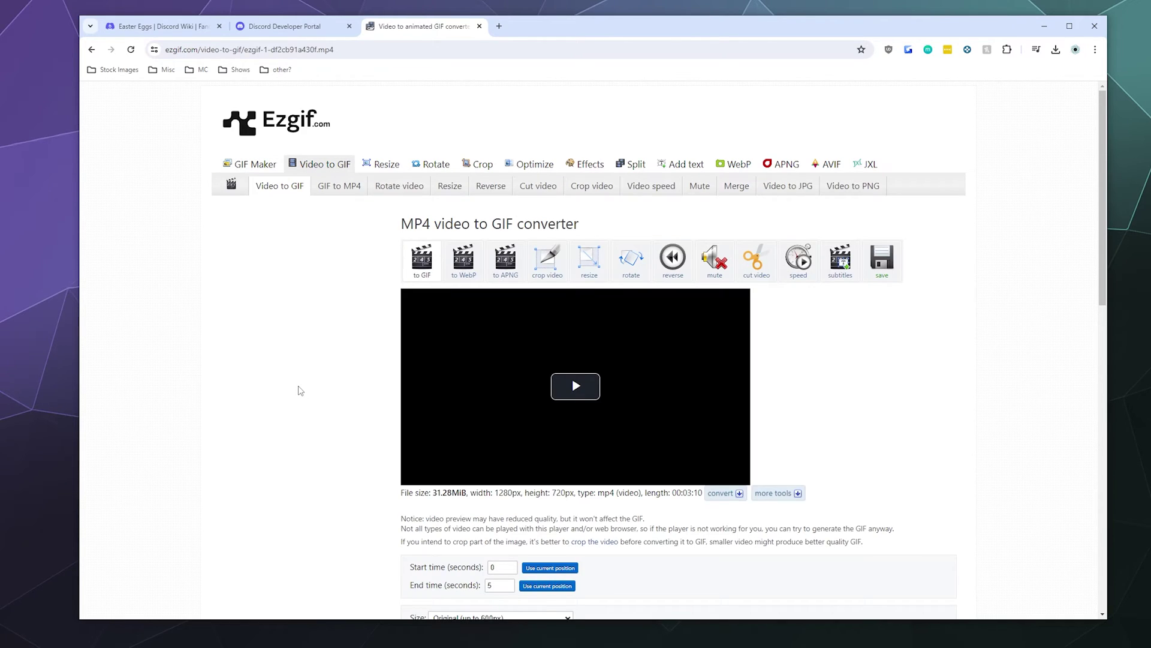
- Play the uploaded clip with sound muted and pause it at 0:05
left_click(575, 386)
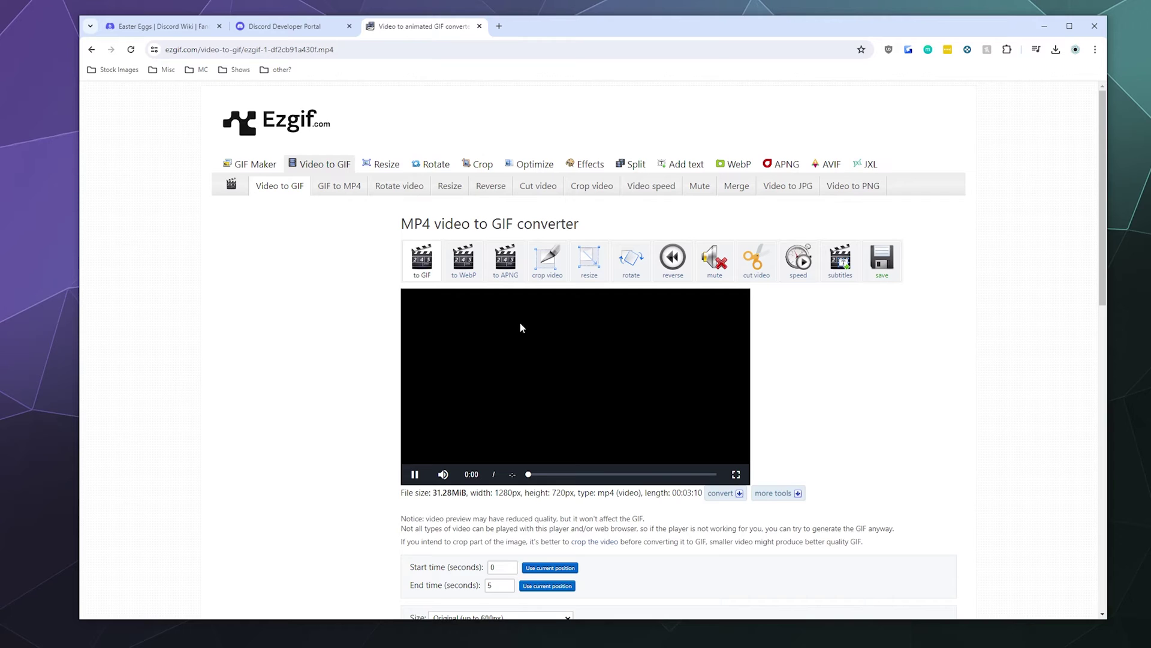
left_click(442, 475)
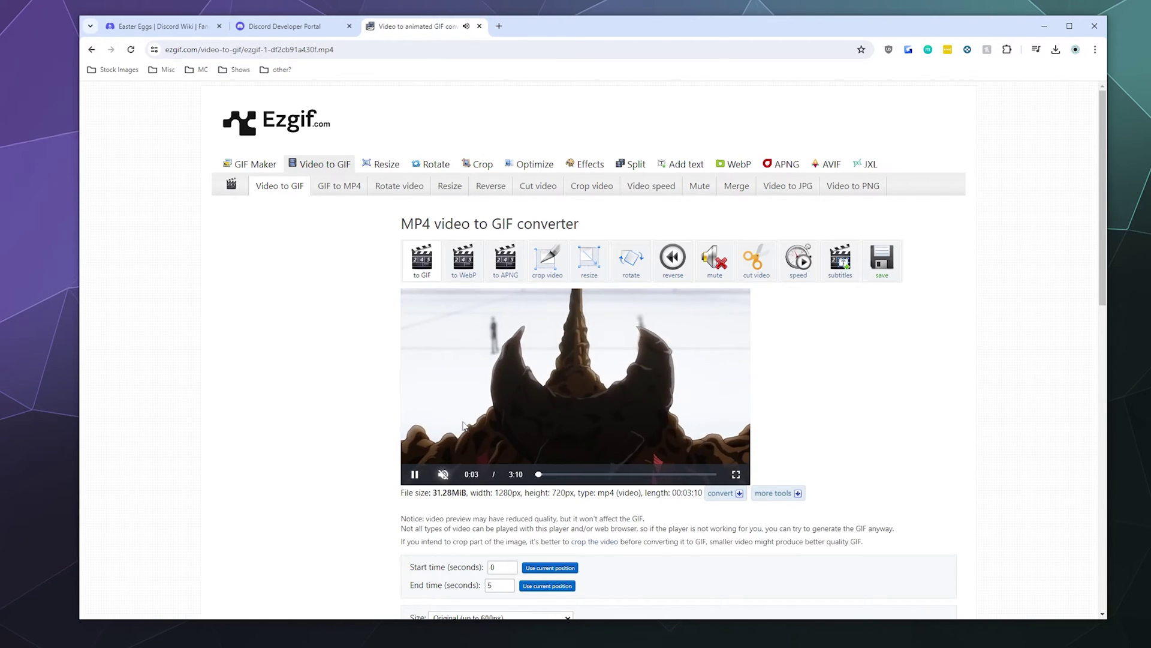
left_click(415, 474)
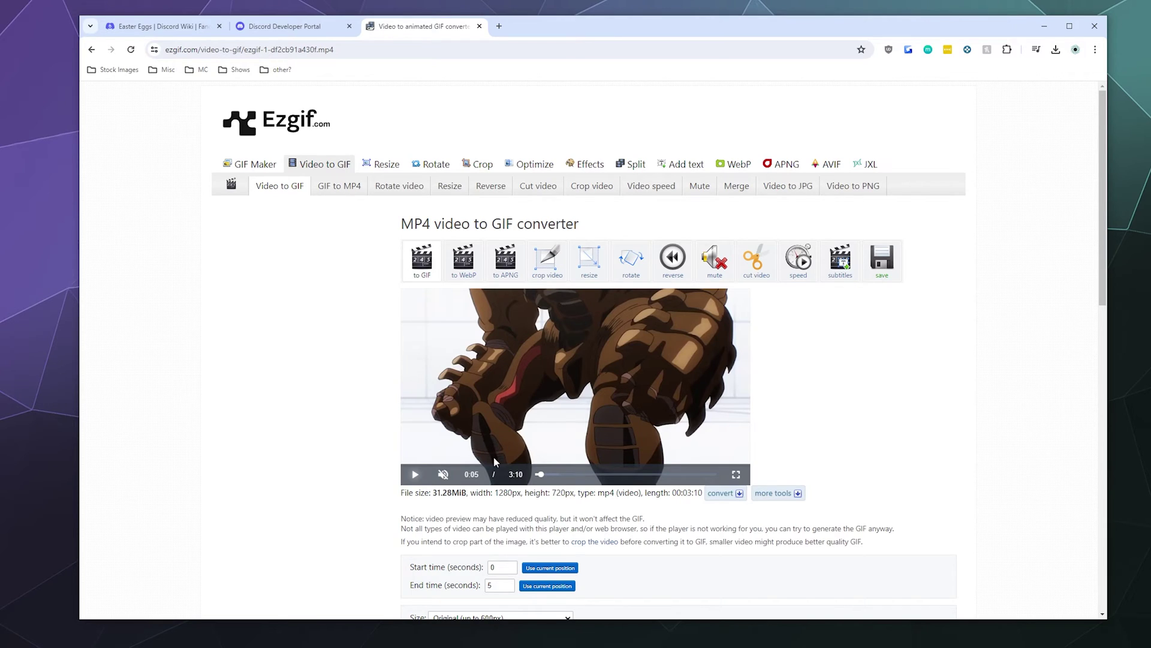
- Seek to 2:03 in the video and set that position (about 123.6 s) as the GIF start time
left_click(541, 475)
left_click_drag(542, 475, 564, 474)
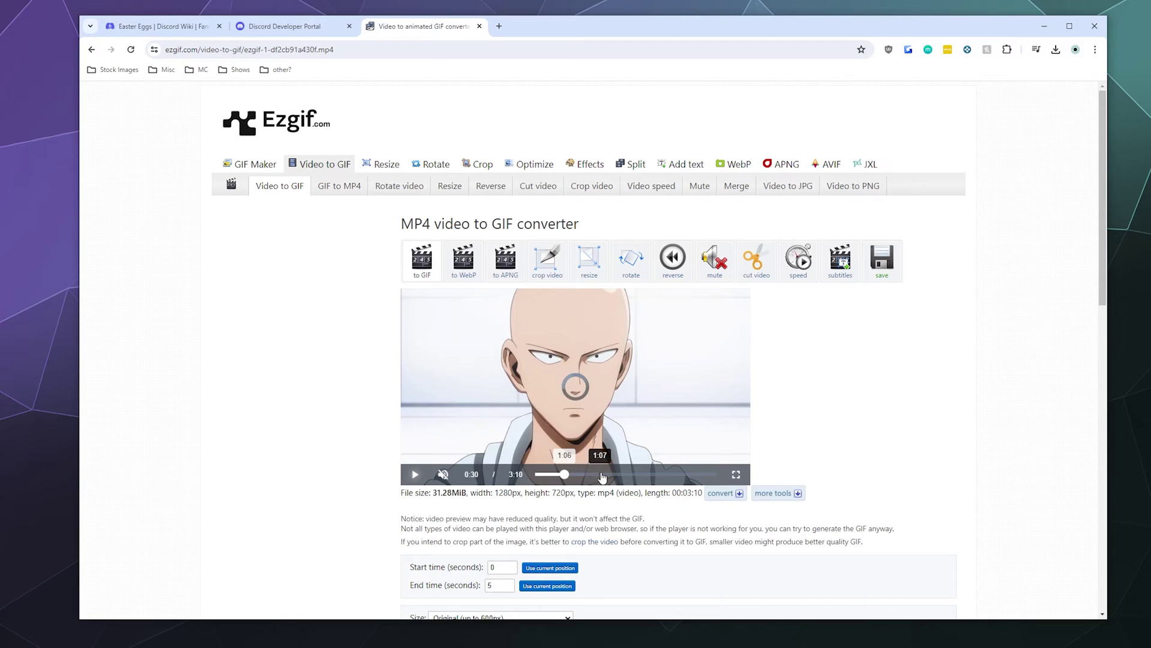
left_click(642, 475)
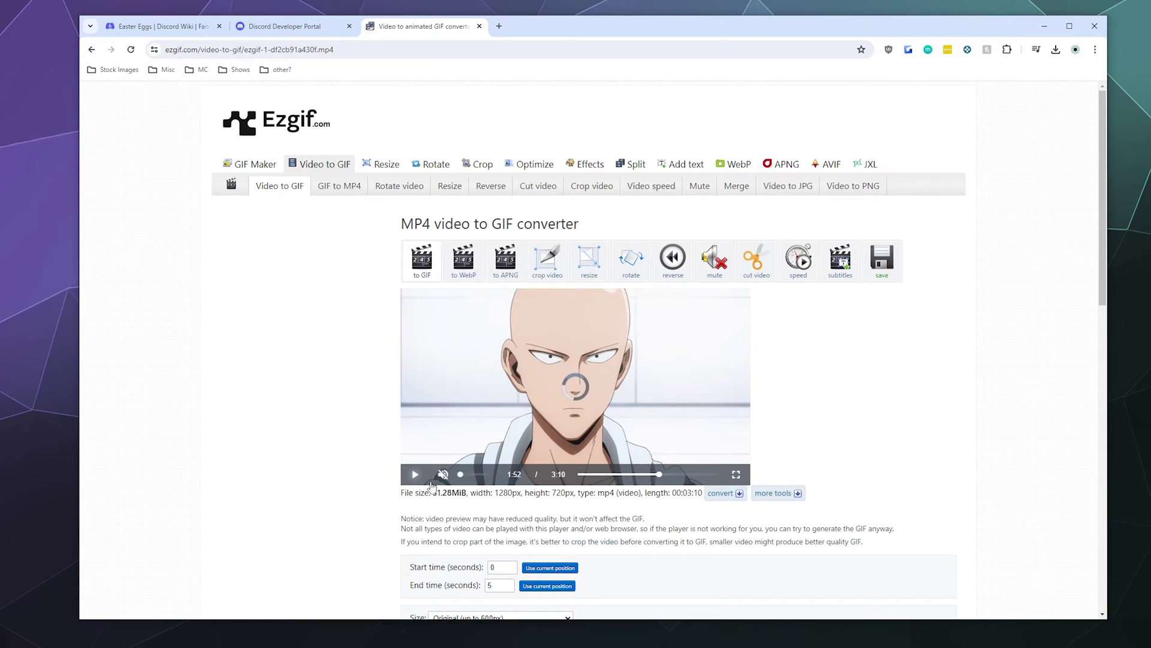
left_click(415, 474)
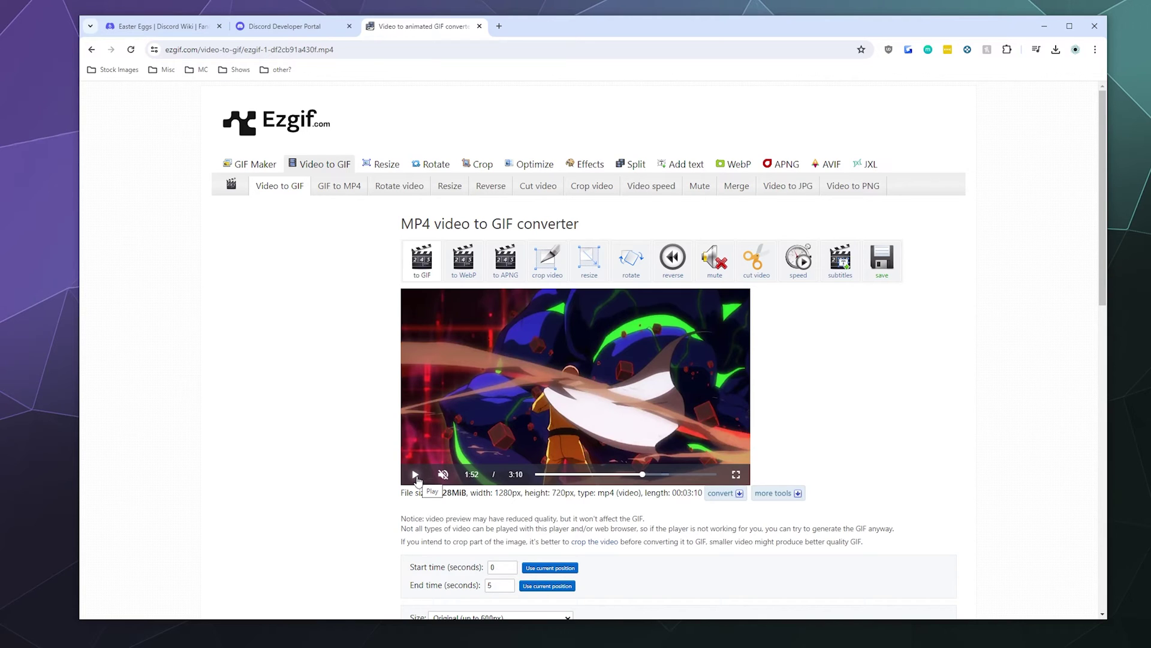
left_click(416, 475)
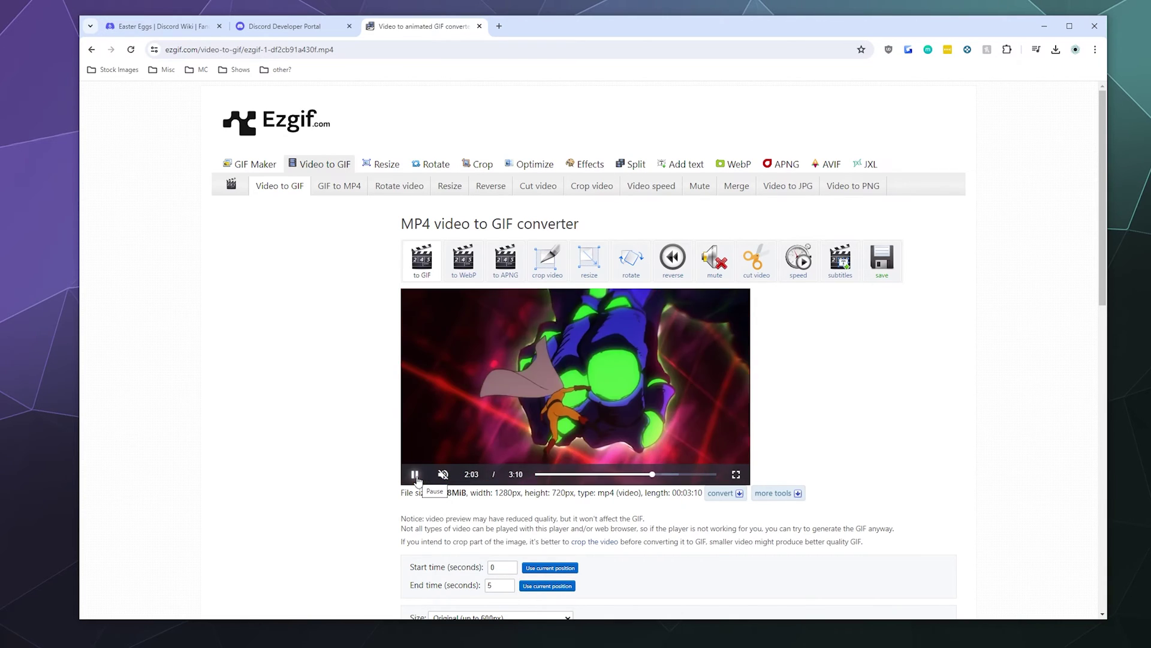
left_click(416, 475)
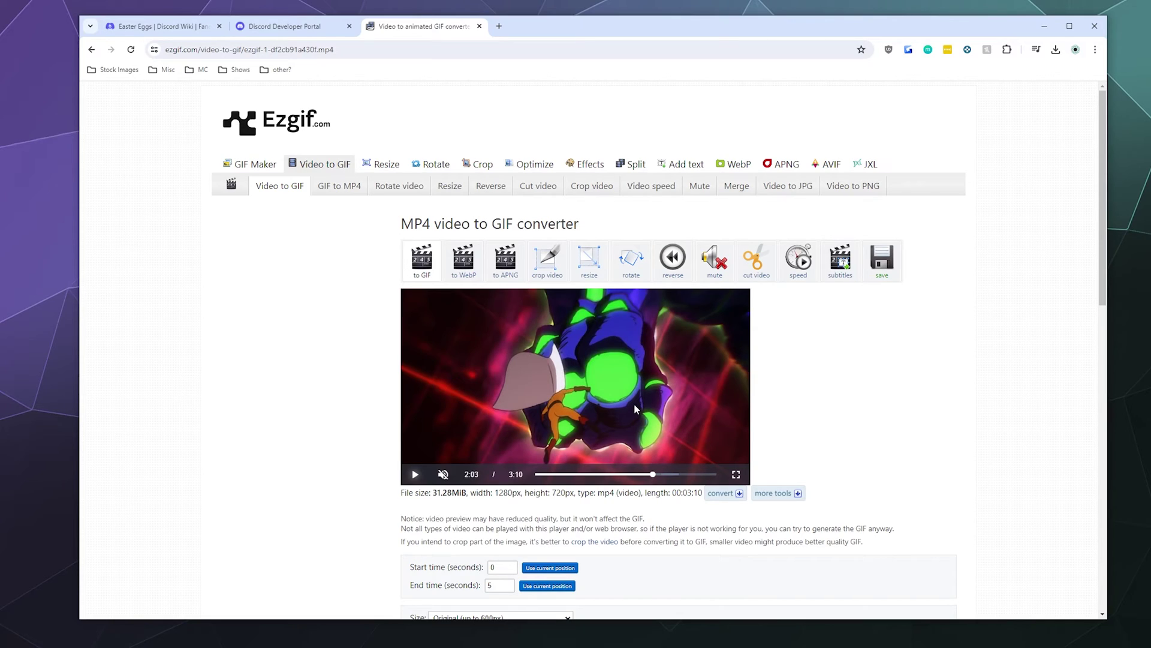
left_click(555, 568)
- Play on from 2:03, pause at 2:20 and set 140 seconds as the GIF end time
scroll(600, 474, "down", 2)
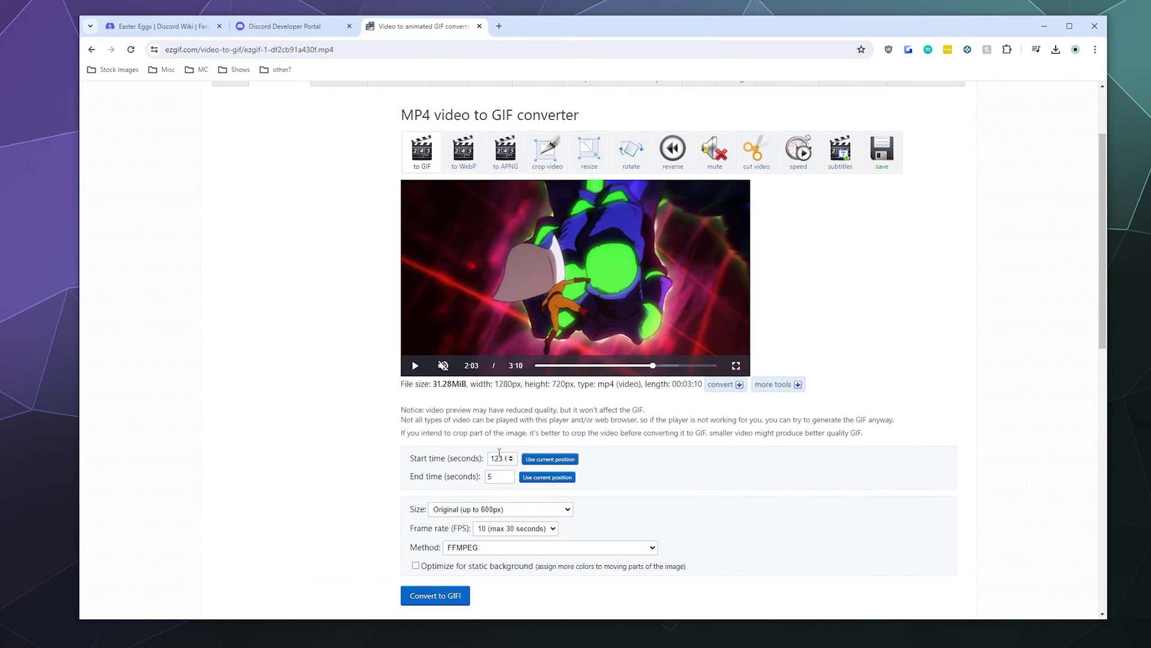
scroll(539, 431, "up", 1)
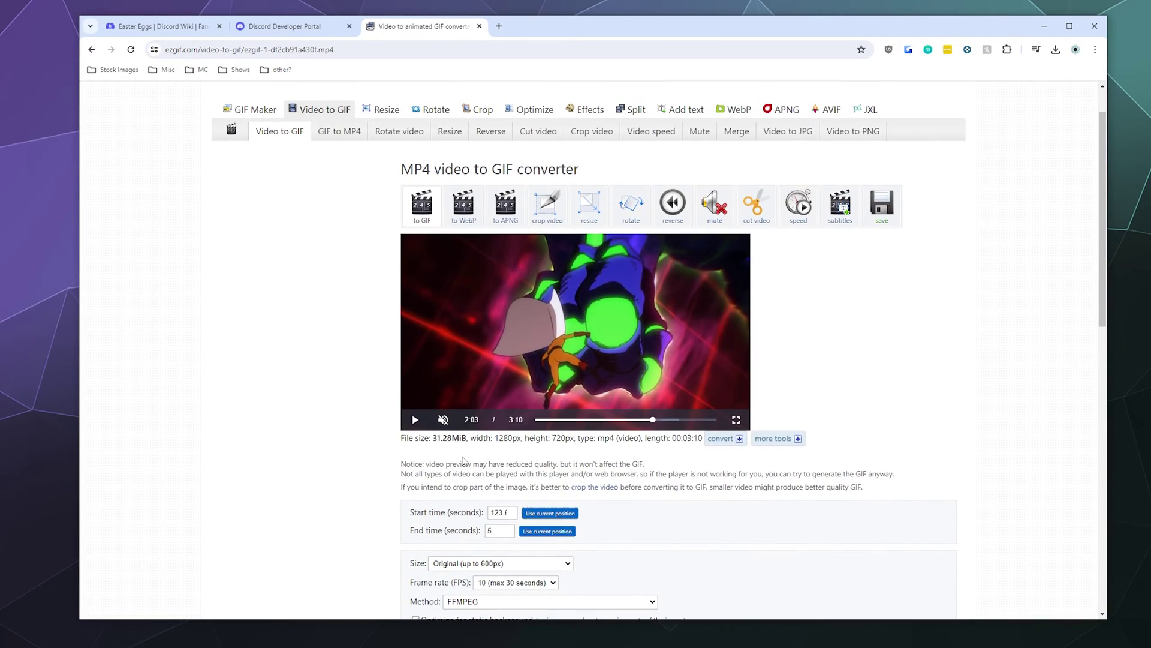
left_click(415, 421)
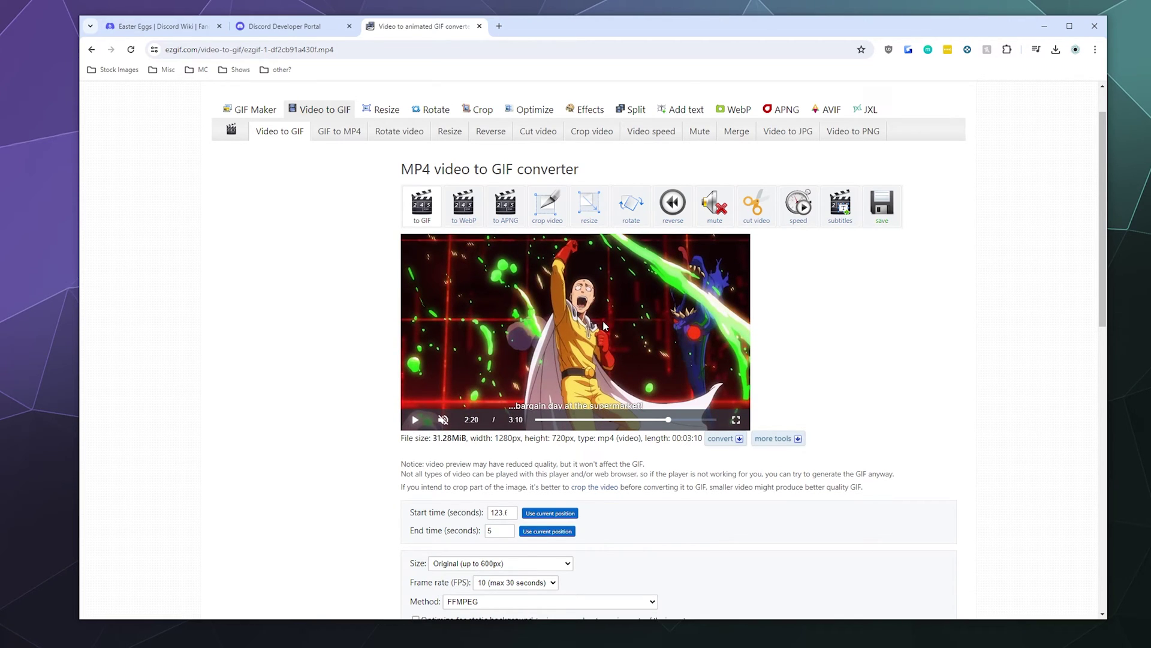
left_click(547, 531)
scroll(396, 439, "down", 3)
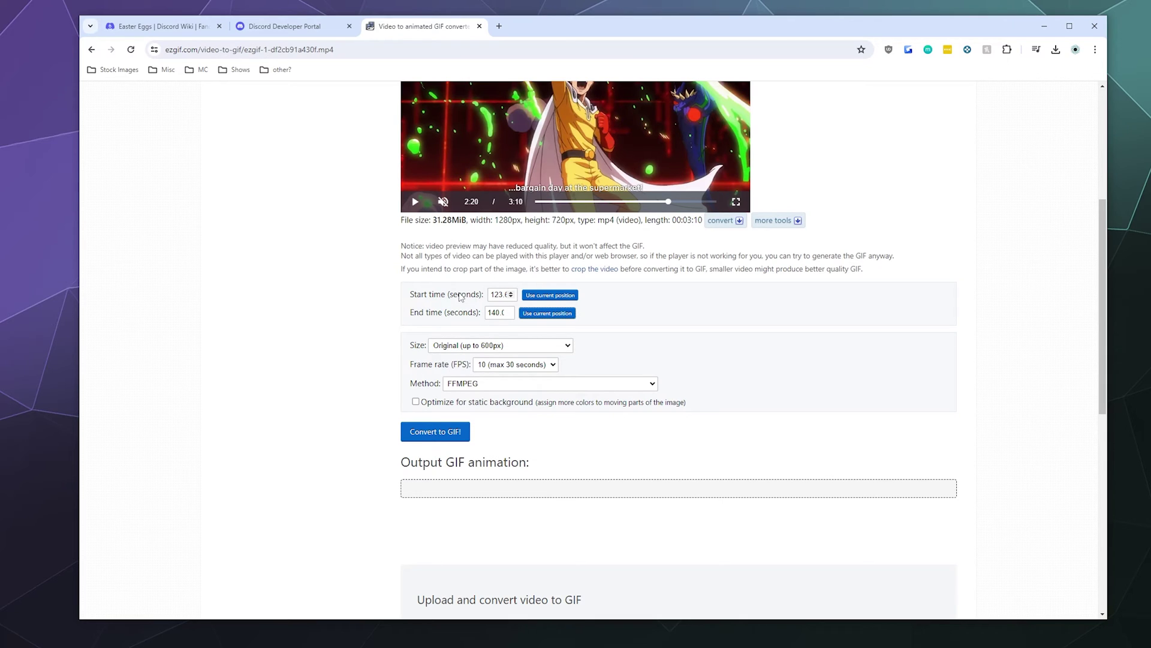
scroll(456, 309, "up", 3)
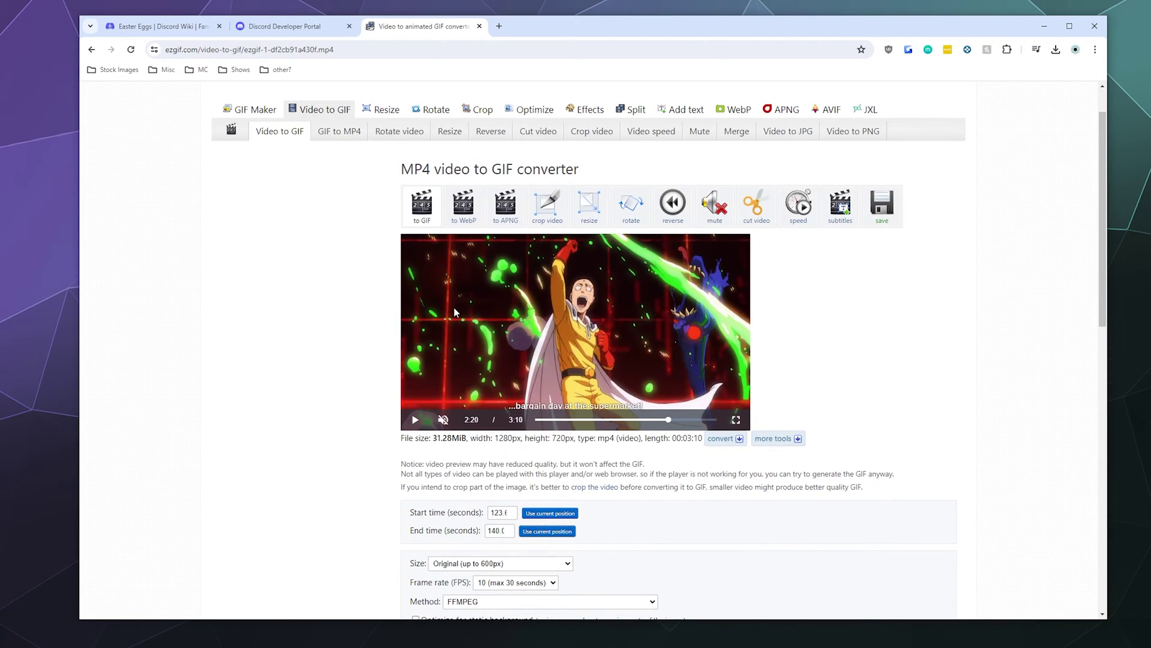
scroll(453, 313, "down", 3)
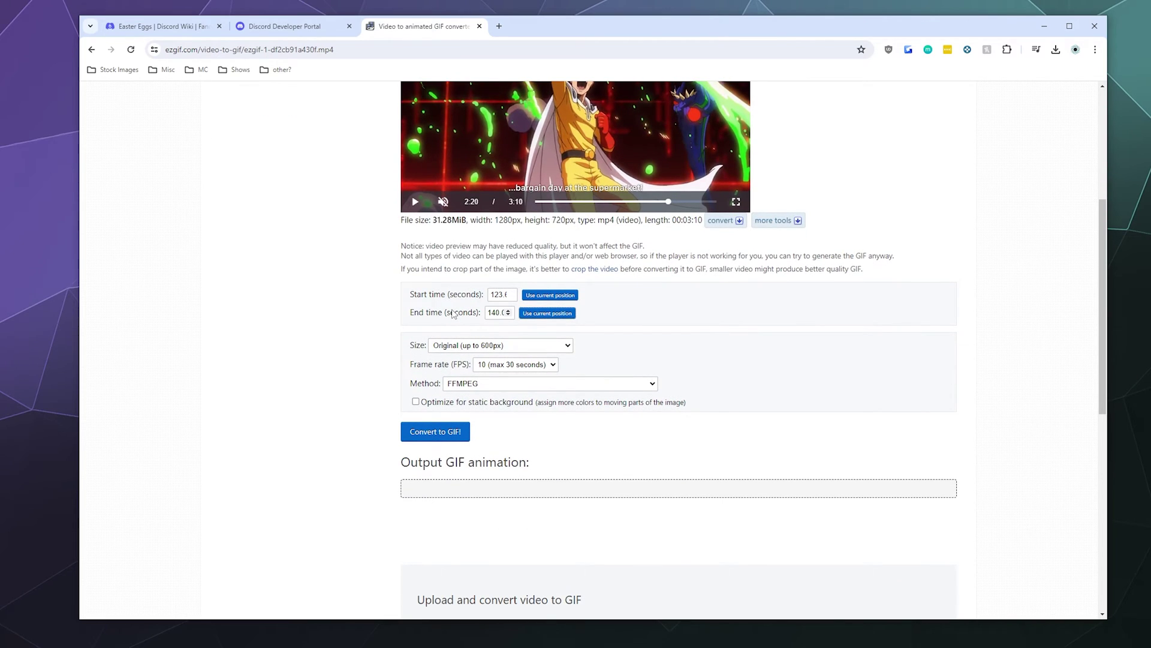
scroll(453, 313, "up", 2)
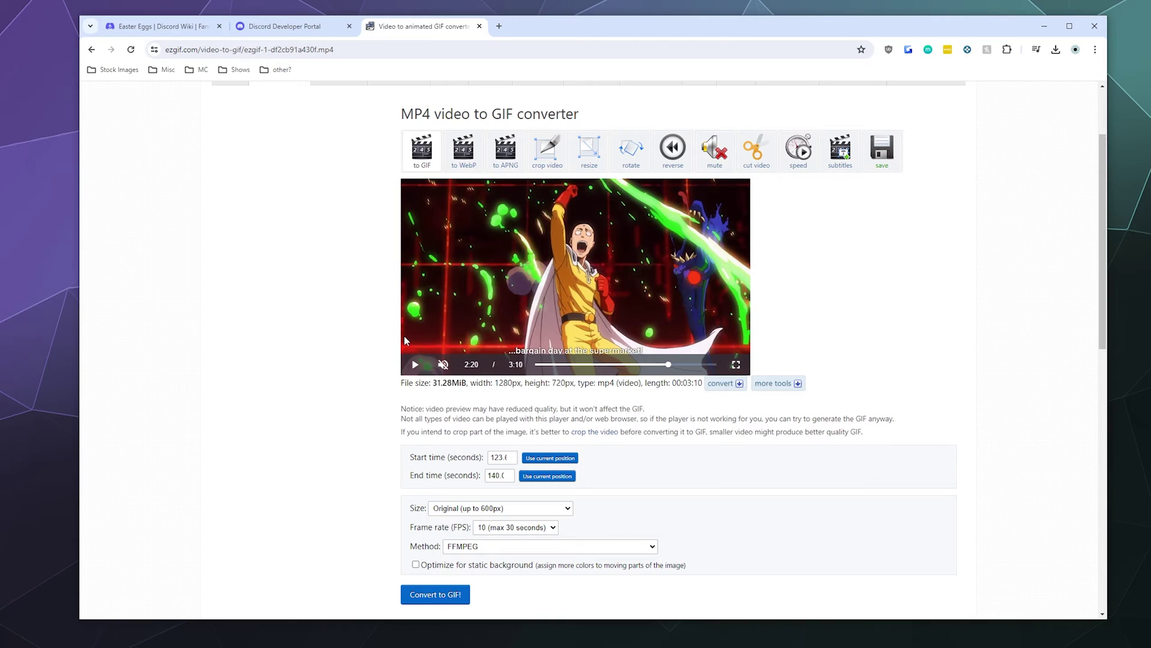
scroll(430, 315, "down", 1)
- Choose 600xAUTO size, 12 fps frame rate and the FFMPEG method for the GIF
left_click(451, 456)
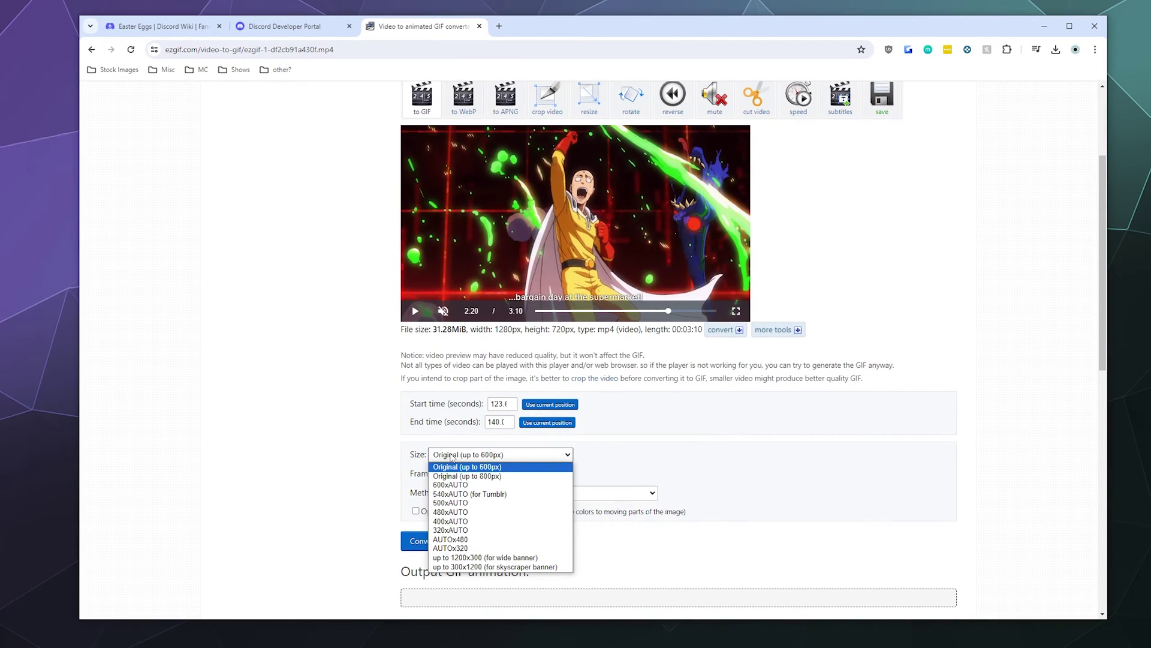
left_click(468, 486)
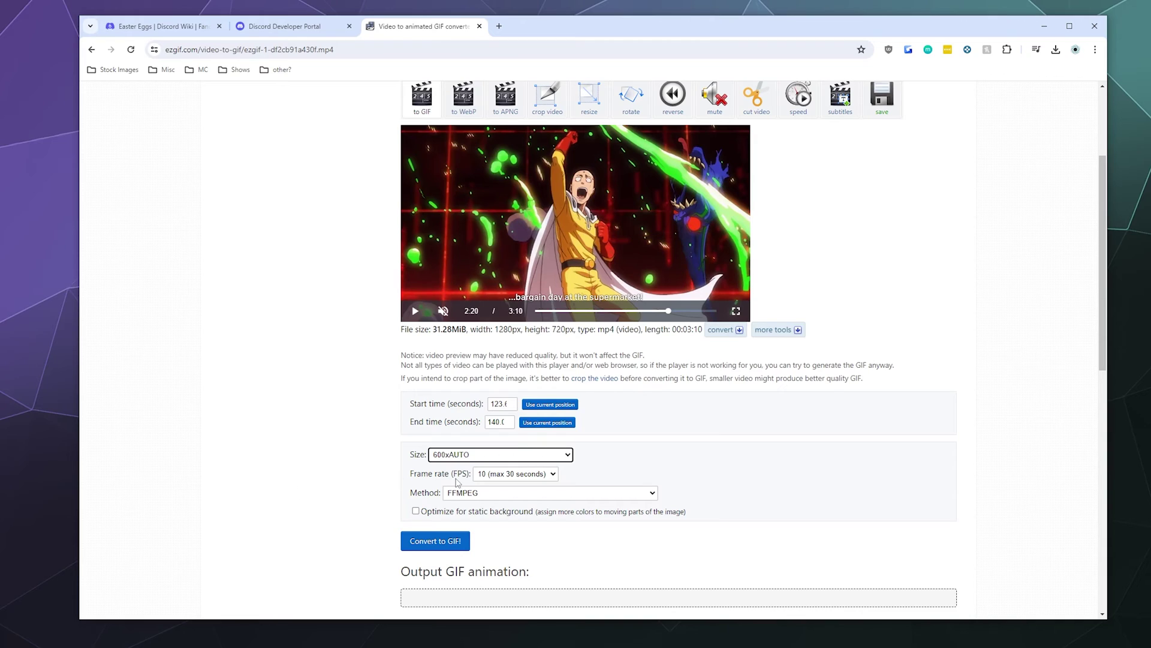
left_click(541, 477)
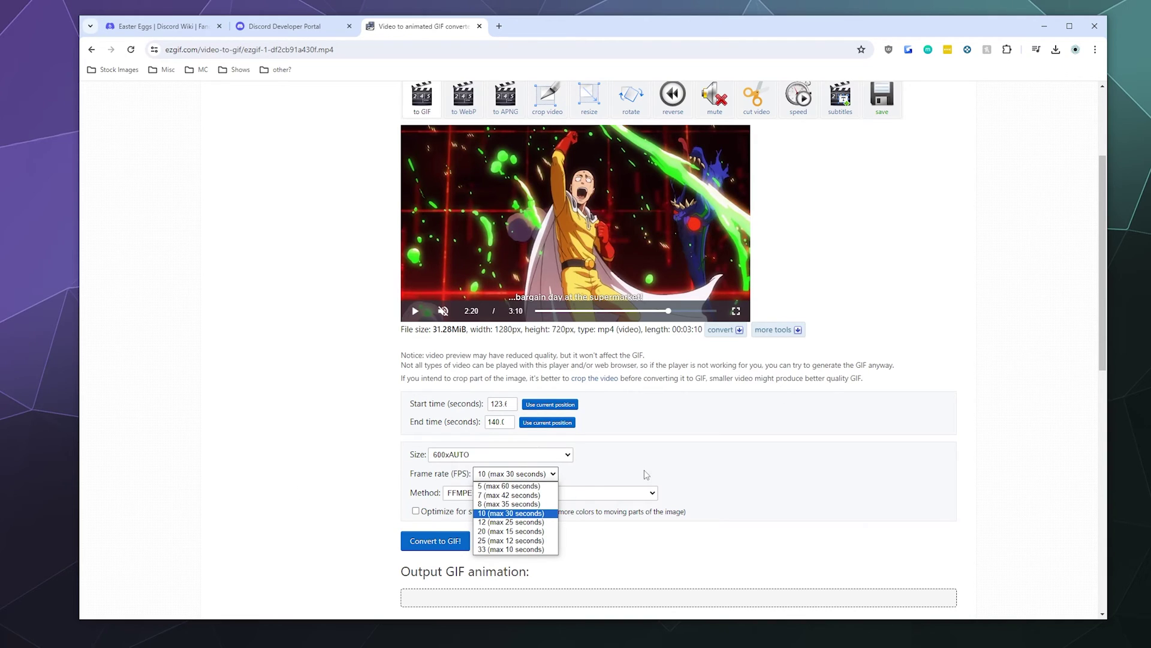
left_click(529, 522)
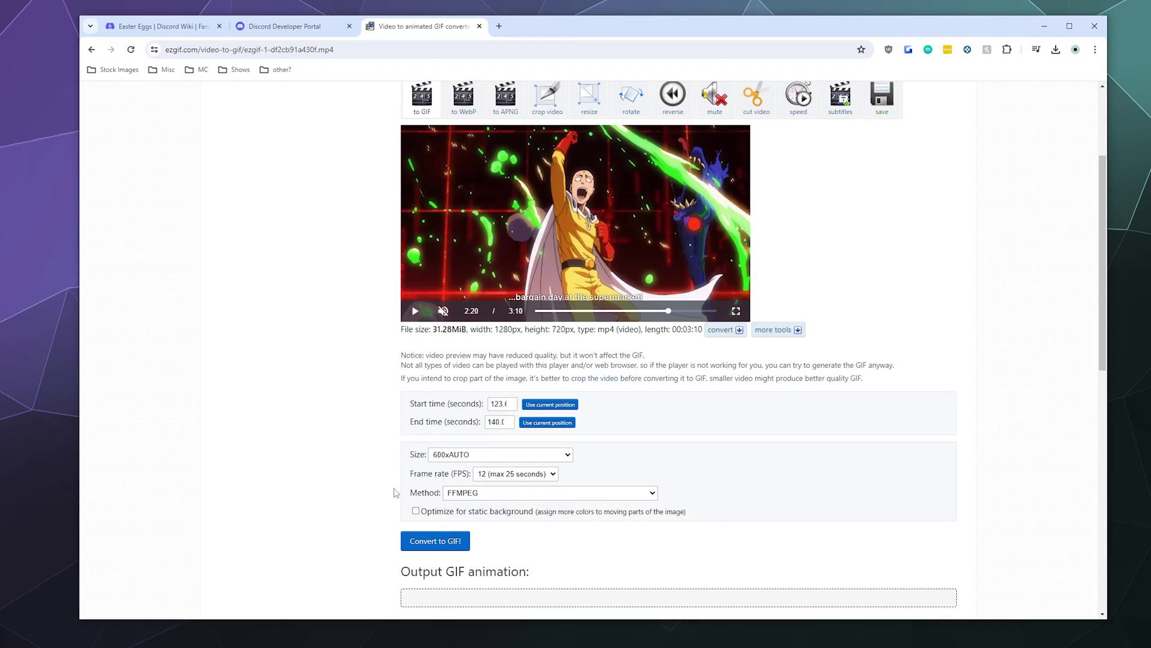
left_click(474, 492)
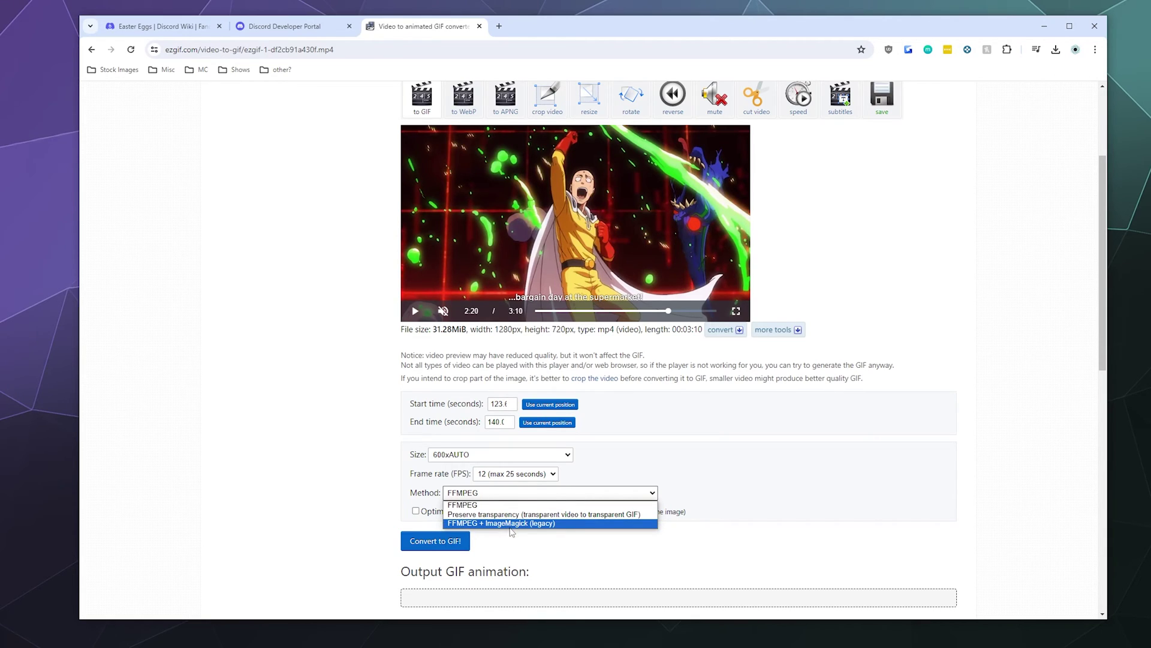
left_click(465, 504)
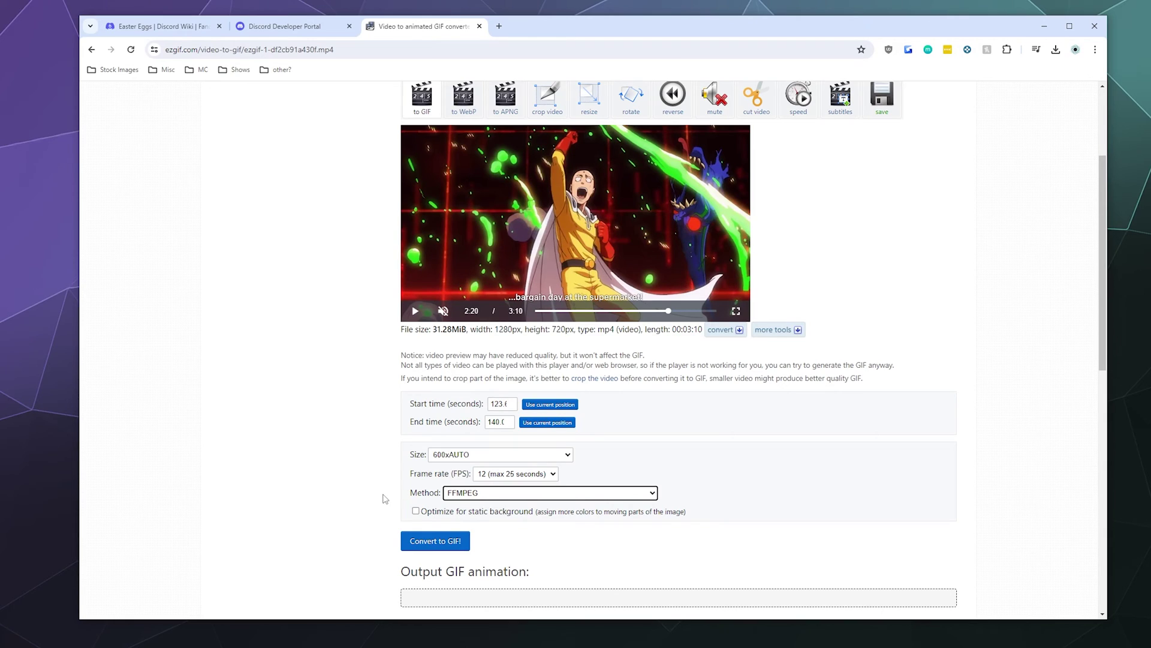
scroll(391, 502, "down", 3)
scroll(558, 346, "up", 4)
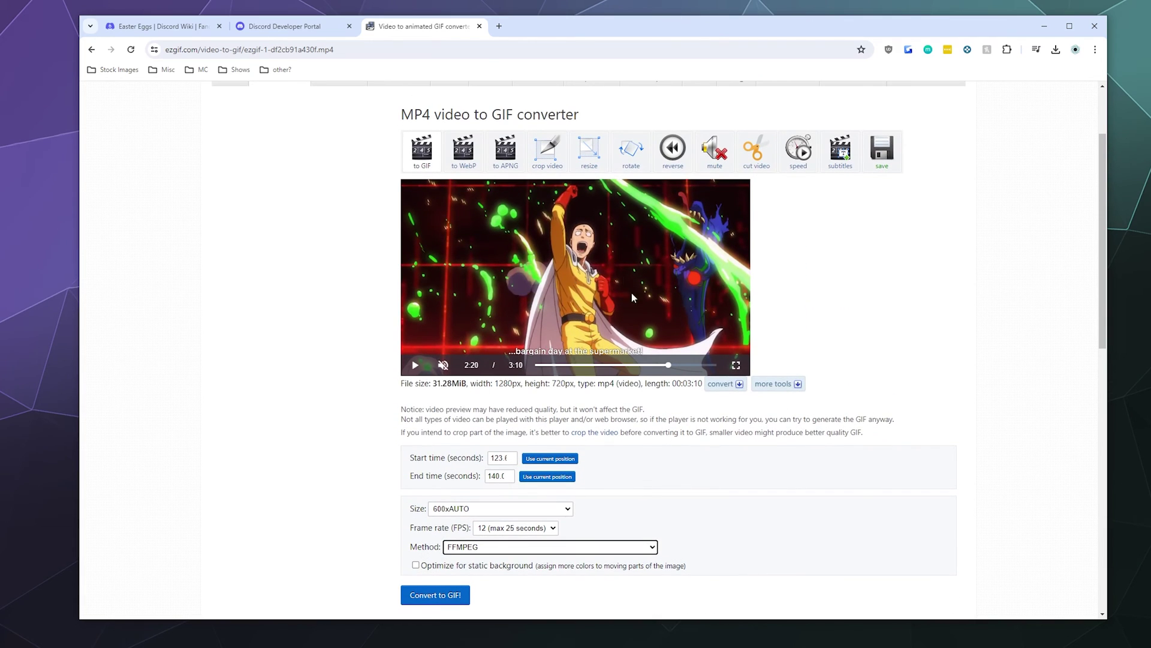
scroll(471, 375, "down", 1)
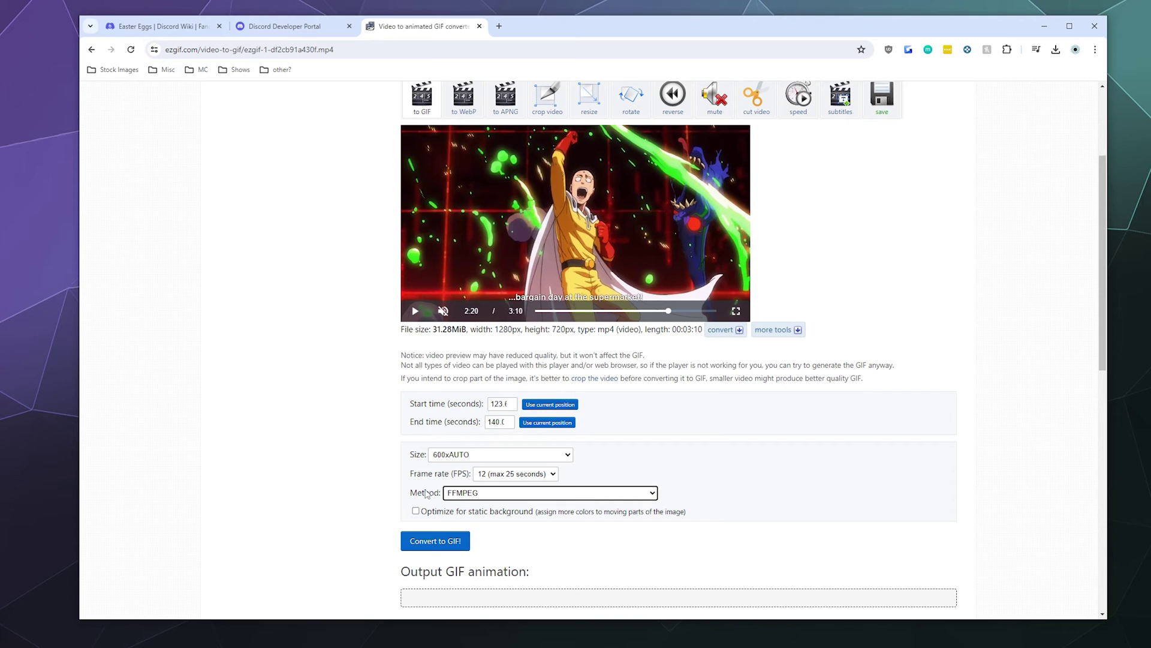
scroll(424, 487, "down", 1)
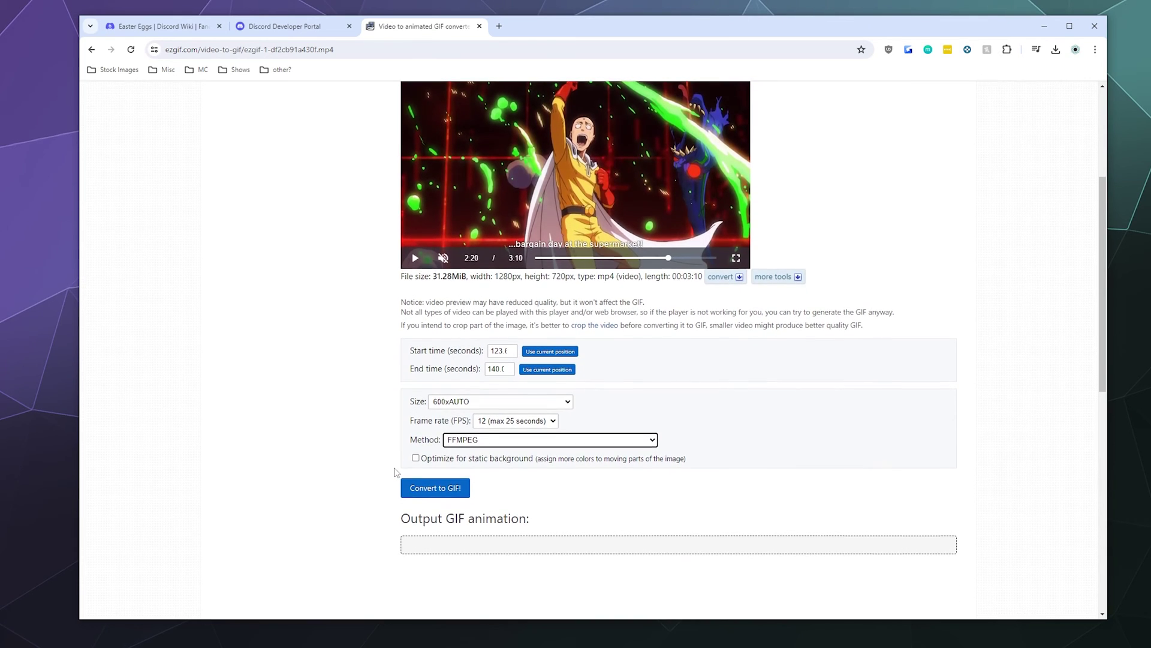
- Convert the clip at 12 fps into a 15.32 MiB, 600x338 GIF of 197 frames
left_click(417, 487)
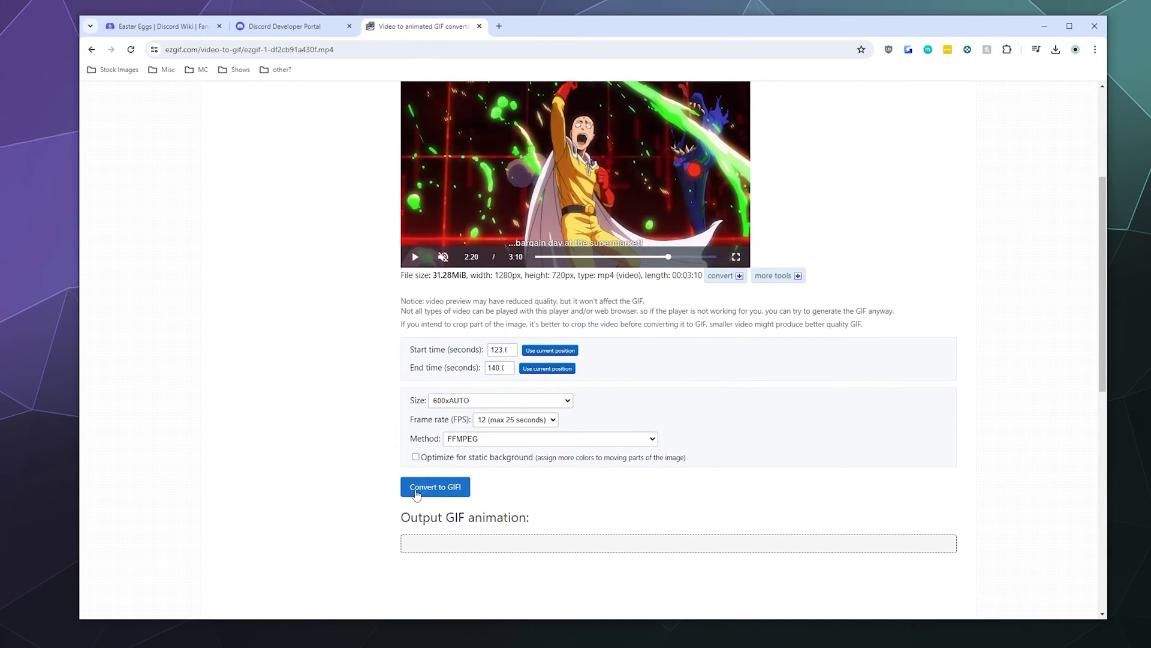
scroll(373, 436, "down", 6)
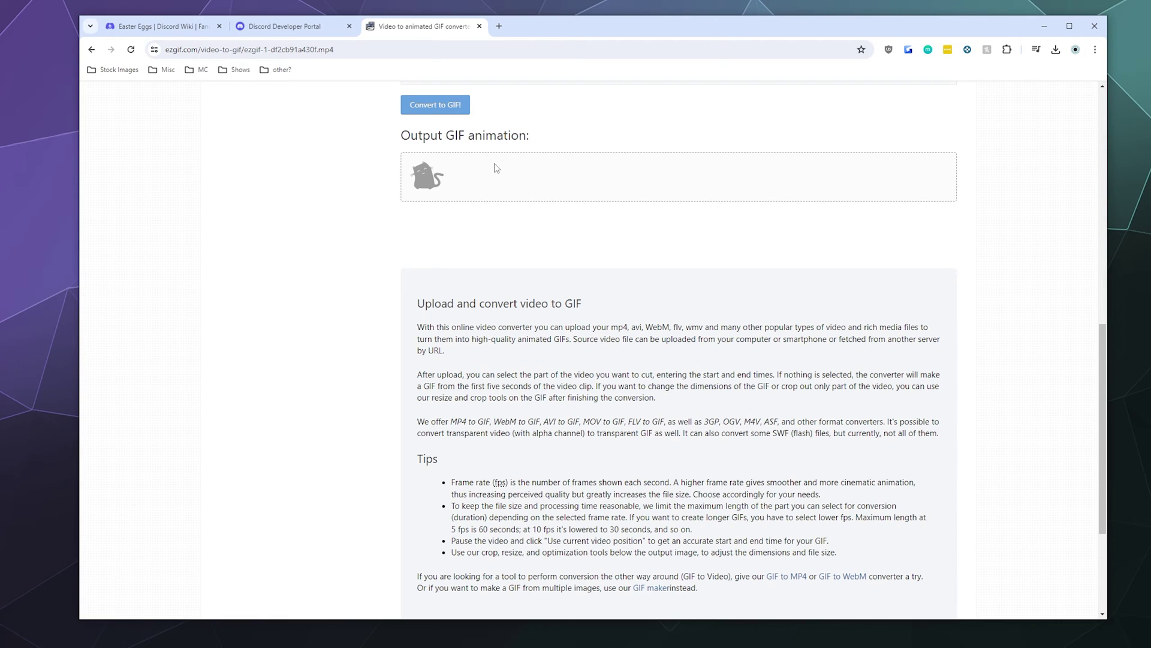
scroll(377, 301, "up", 5)
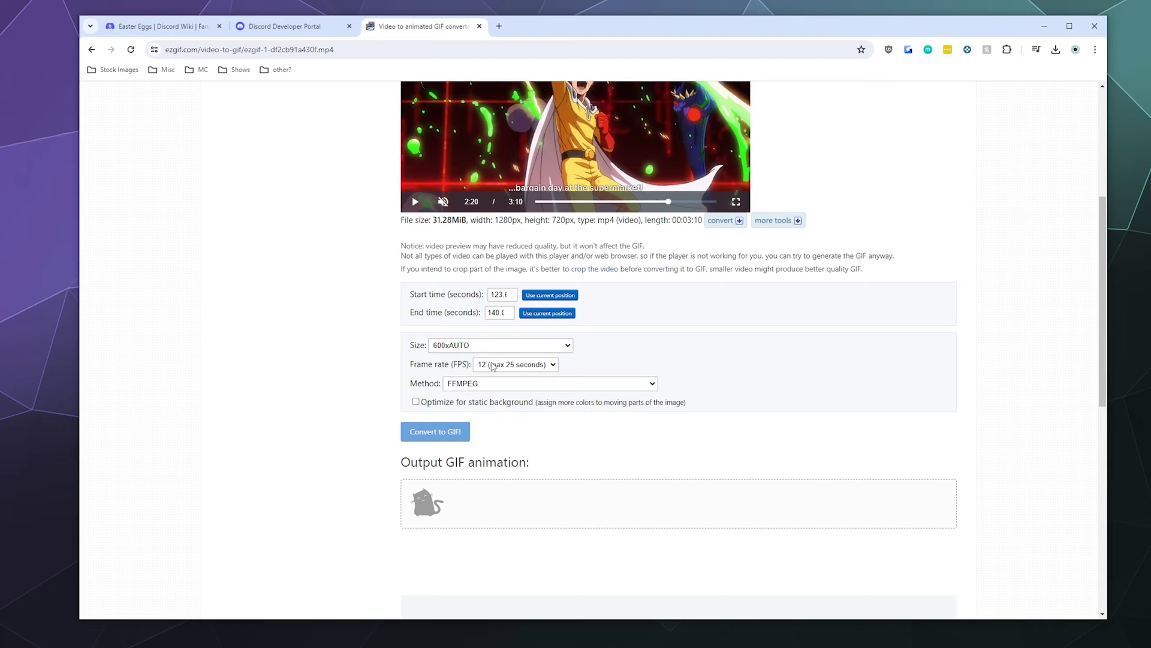
left_click(492, 365)
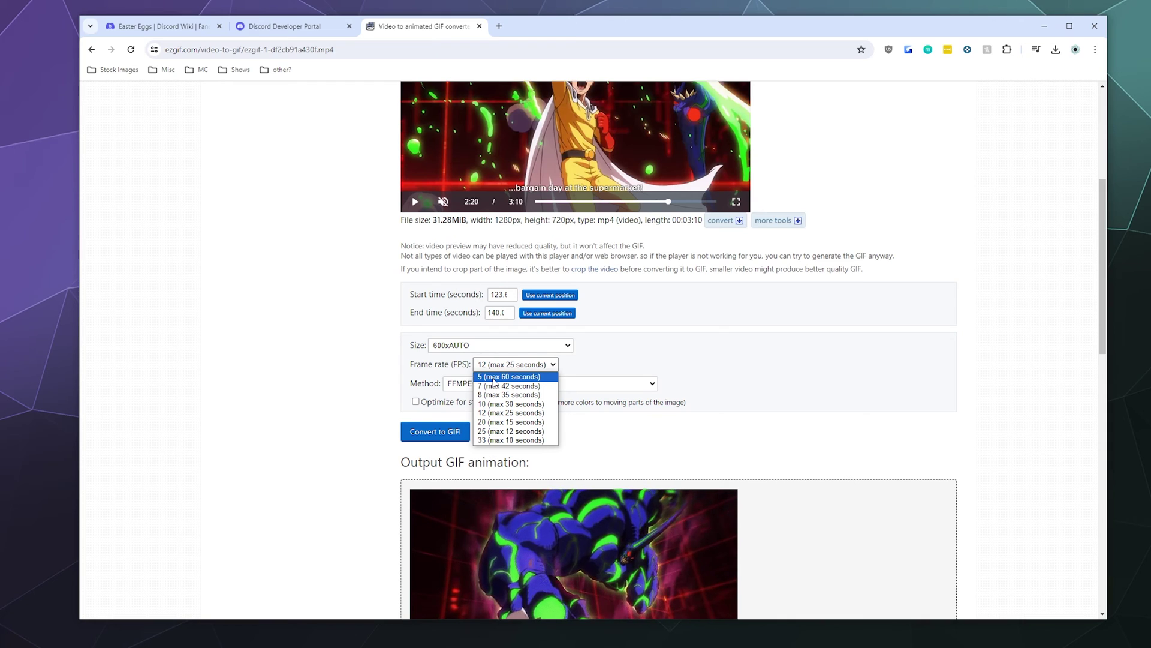
left_click(244, 393)
scroll(245, 395, "down", 3)
scroll(244, 396, "down", 1)
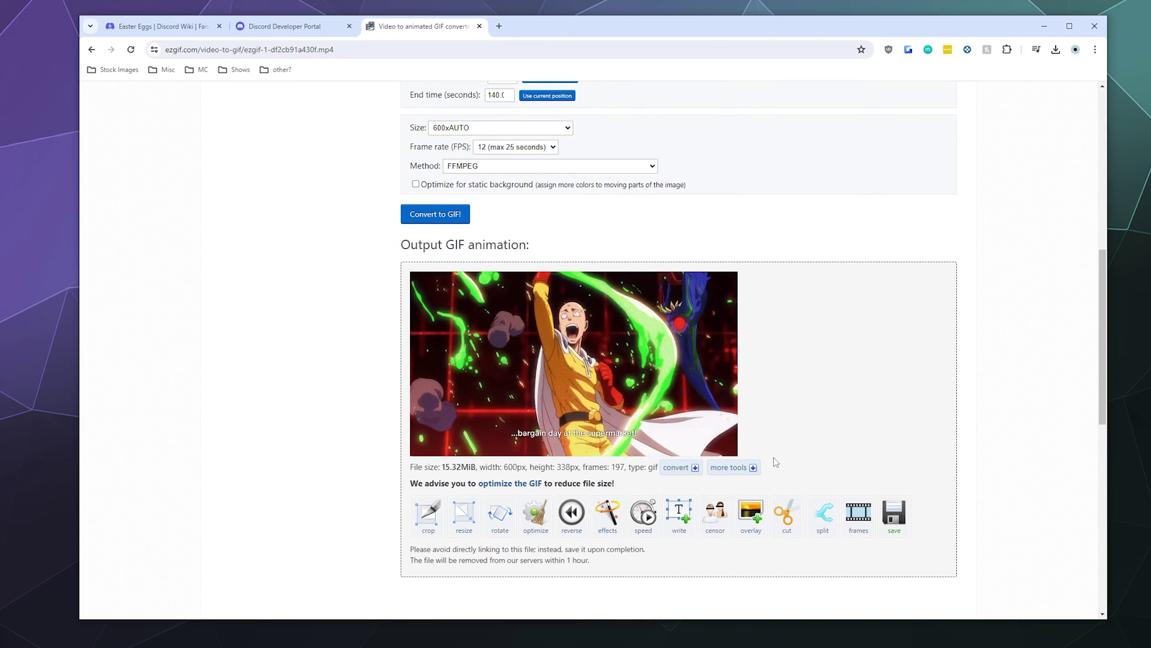
- Save the output GIF as 'Saitama Sad about Sales Day.gif' in the Making Gifs Examples folder
left_click(894, 513)
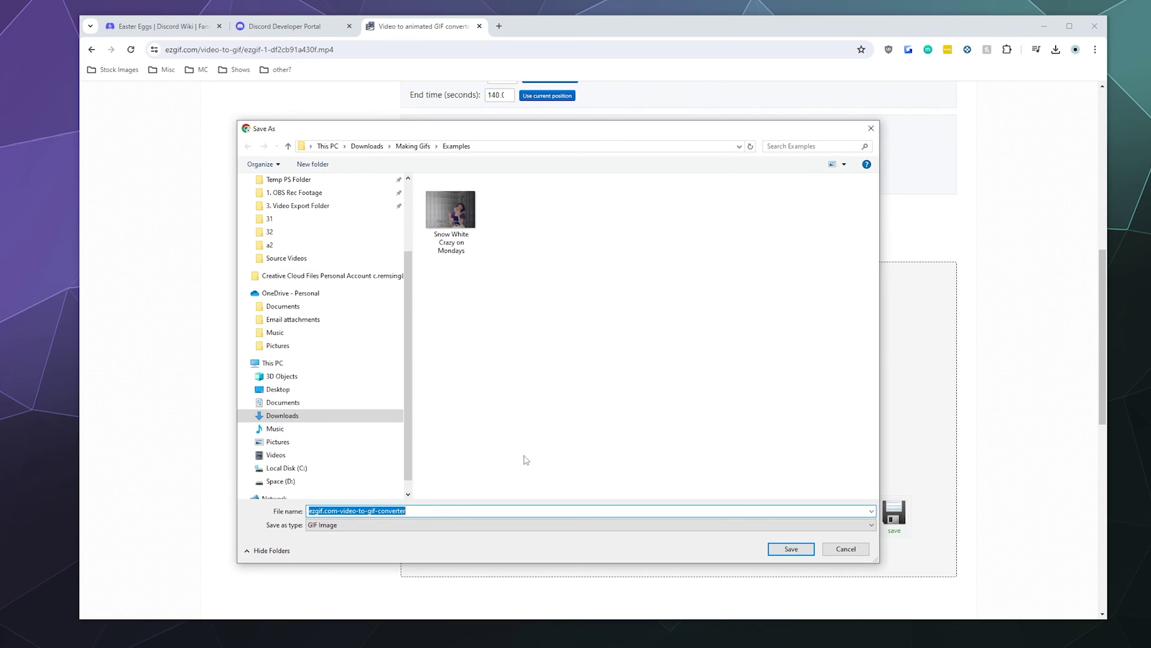
type("Saitama Sad about Sales Day")
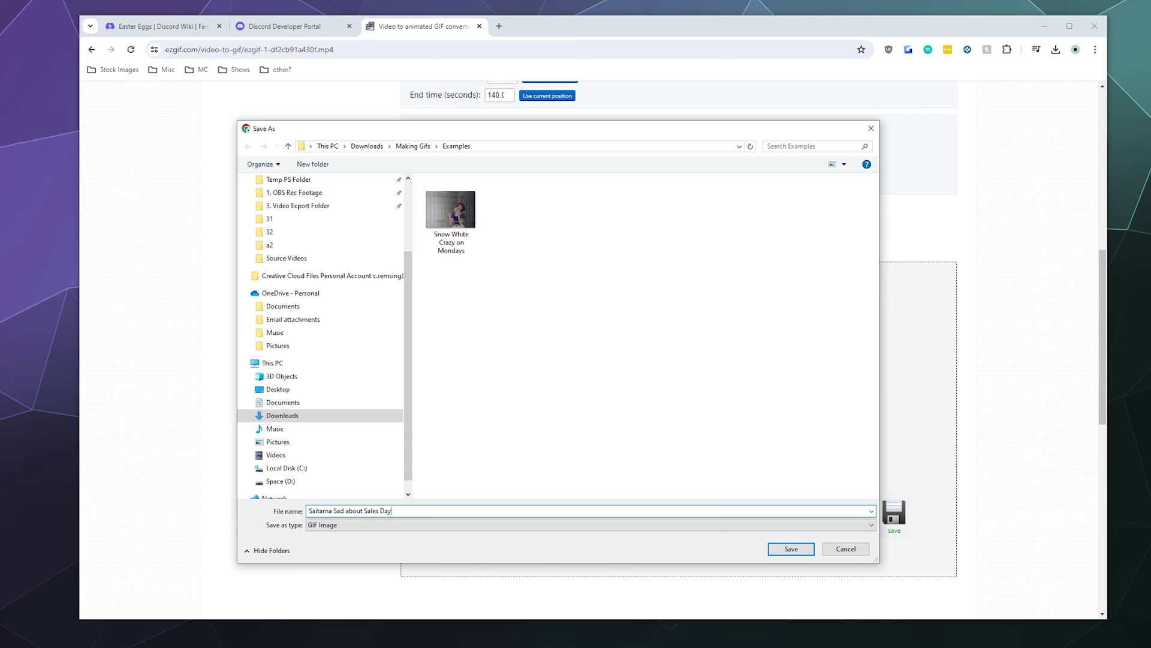
key("Return")
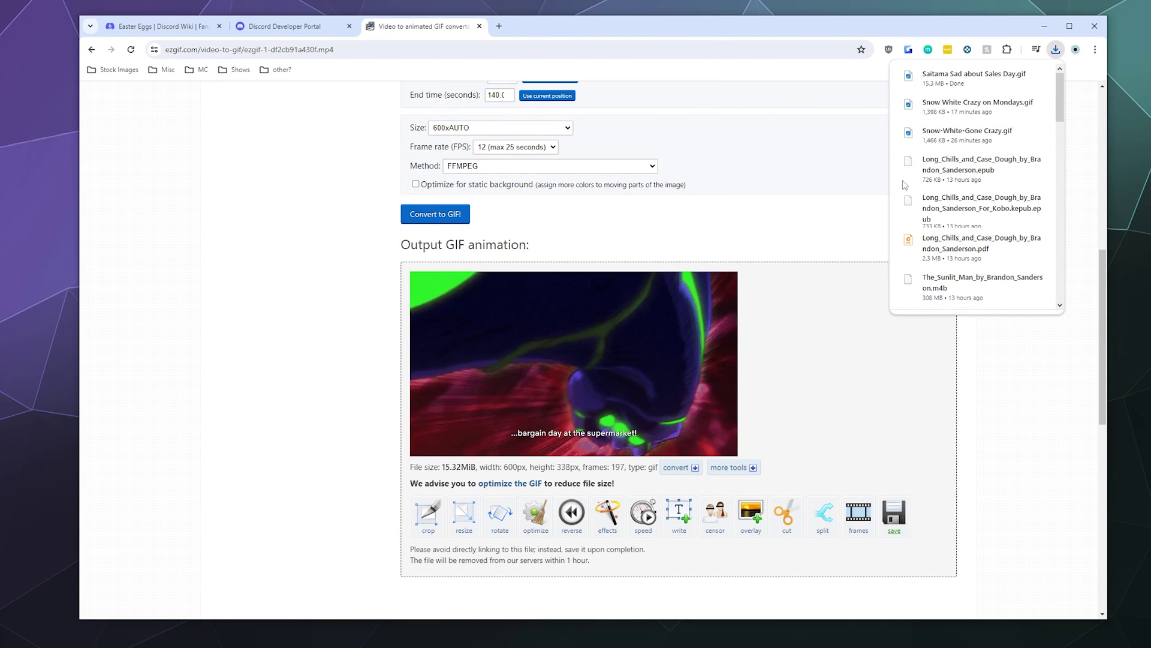
- Show the saved GIF in its folder and open it in Windows Photos to watch it play
left_click(1022, 79)
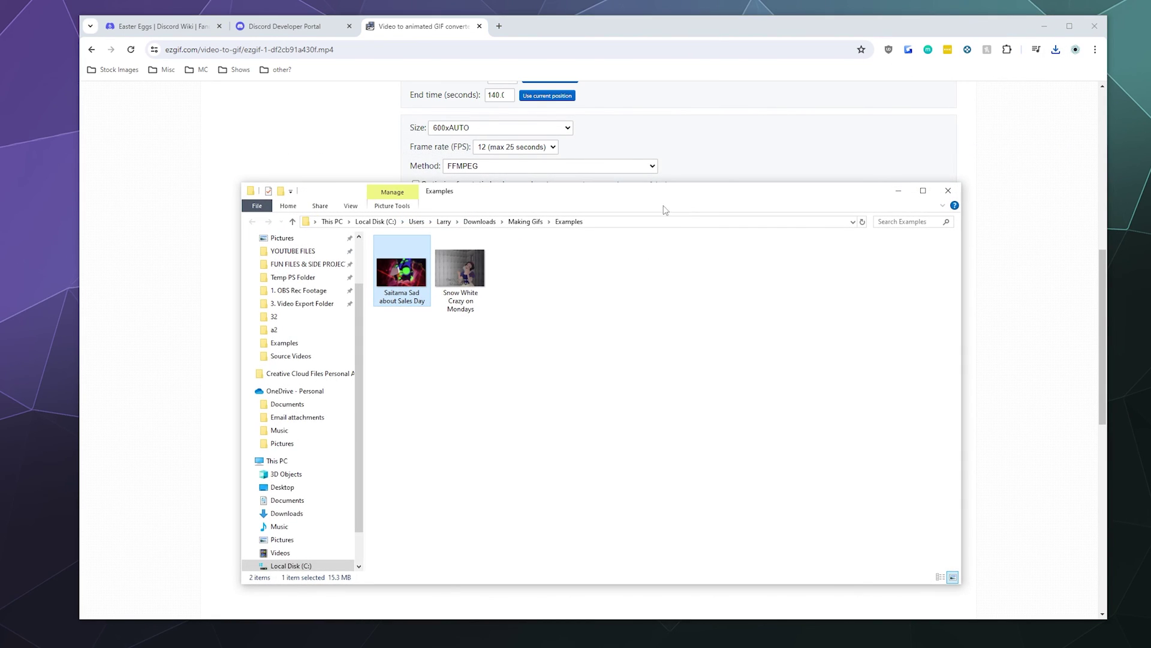
left_click_drag(664, 210, 655, 161)
double_click(413, 240)
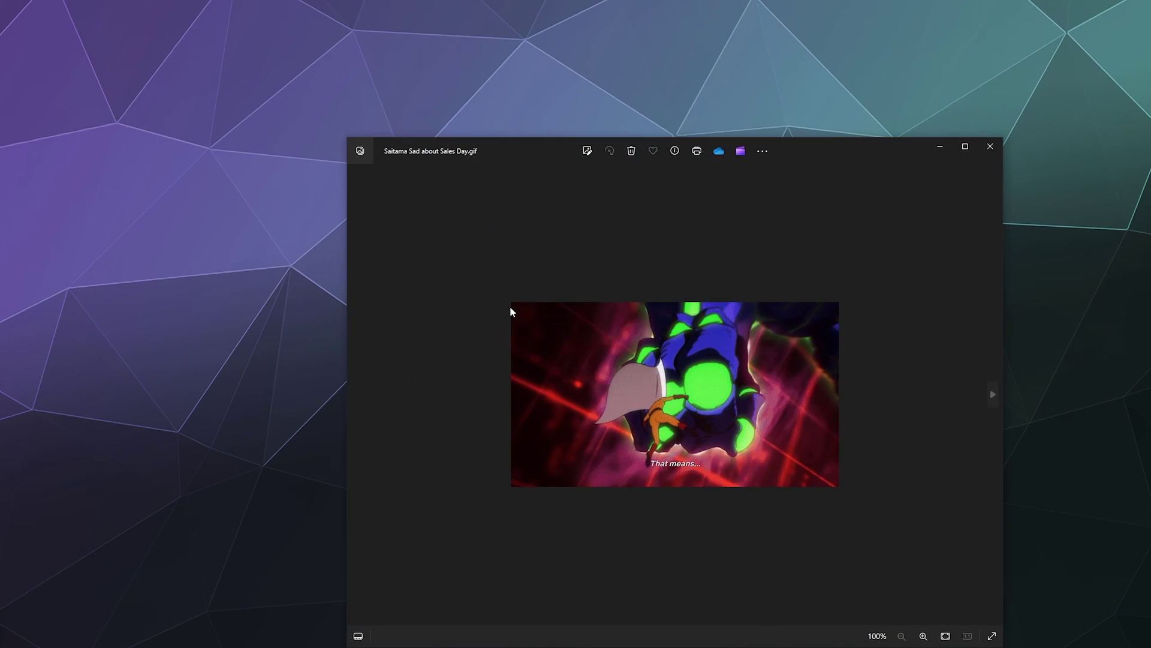
left_click_drag(819, 157, 746, 96)
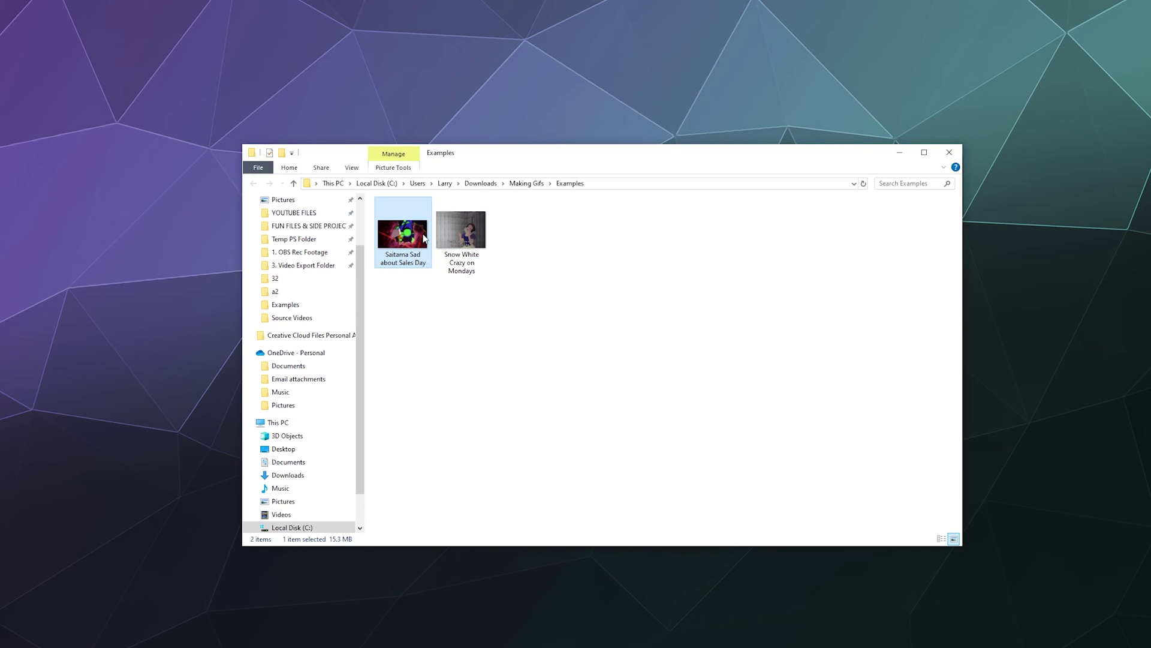
mouse_move(423, 238)
left_click(413, 380)
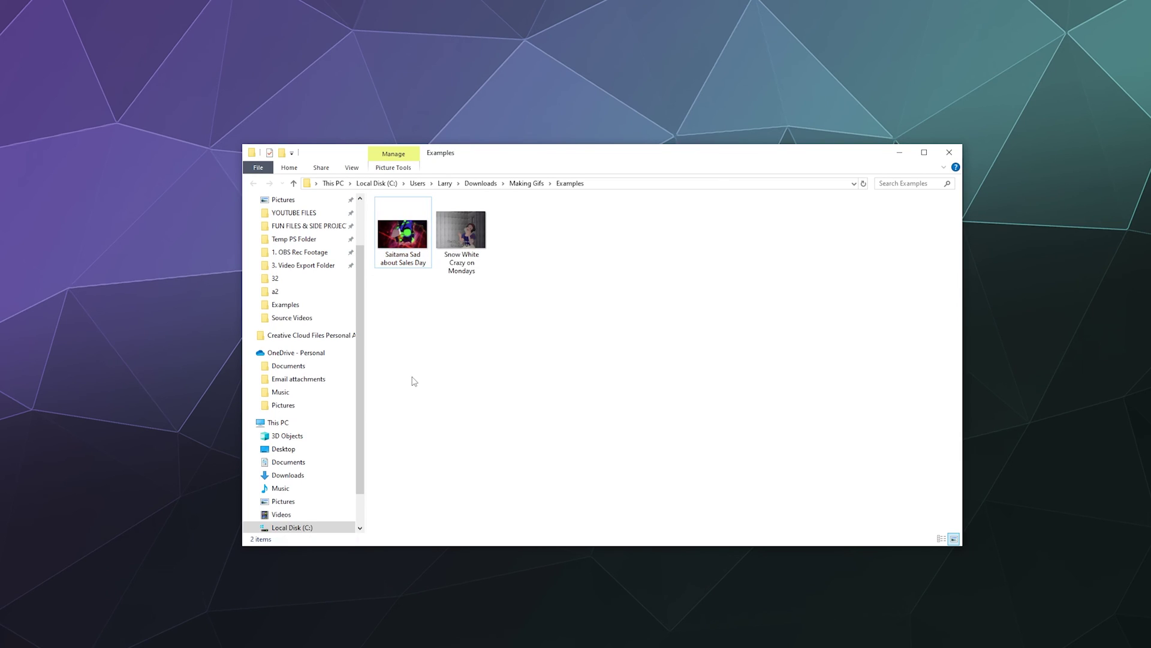
mouse_move(413, 256)
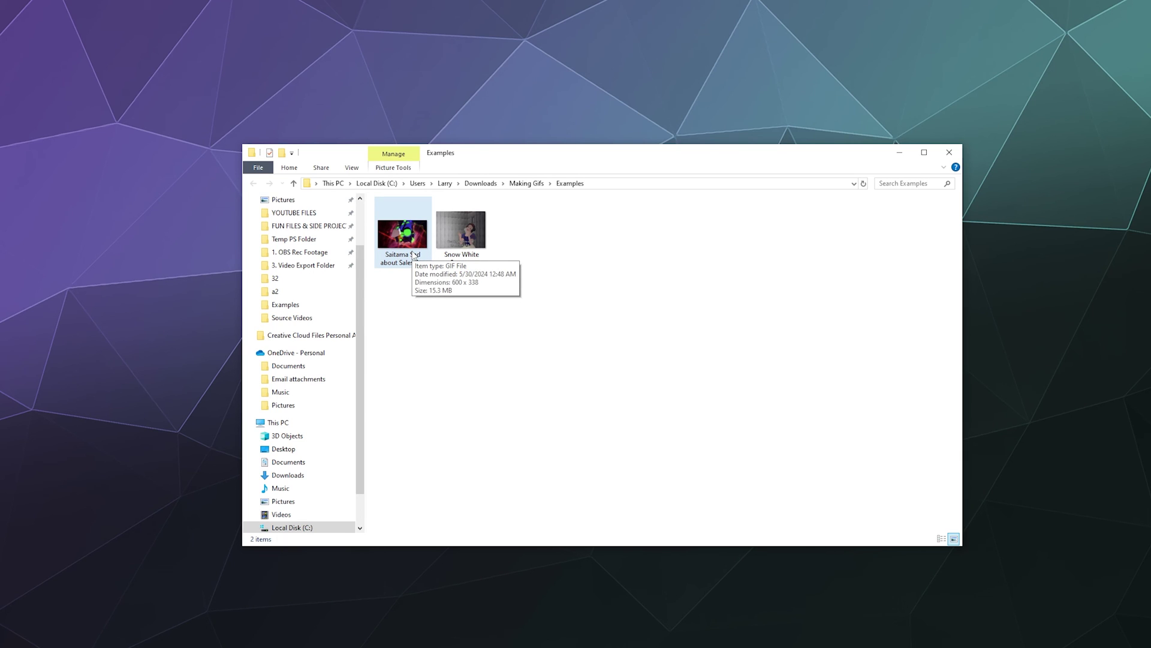
left_click(477, 253)
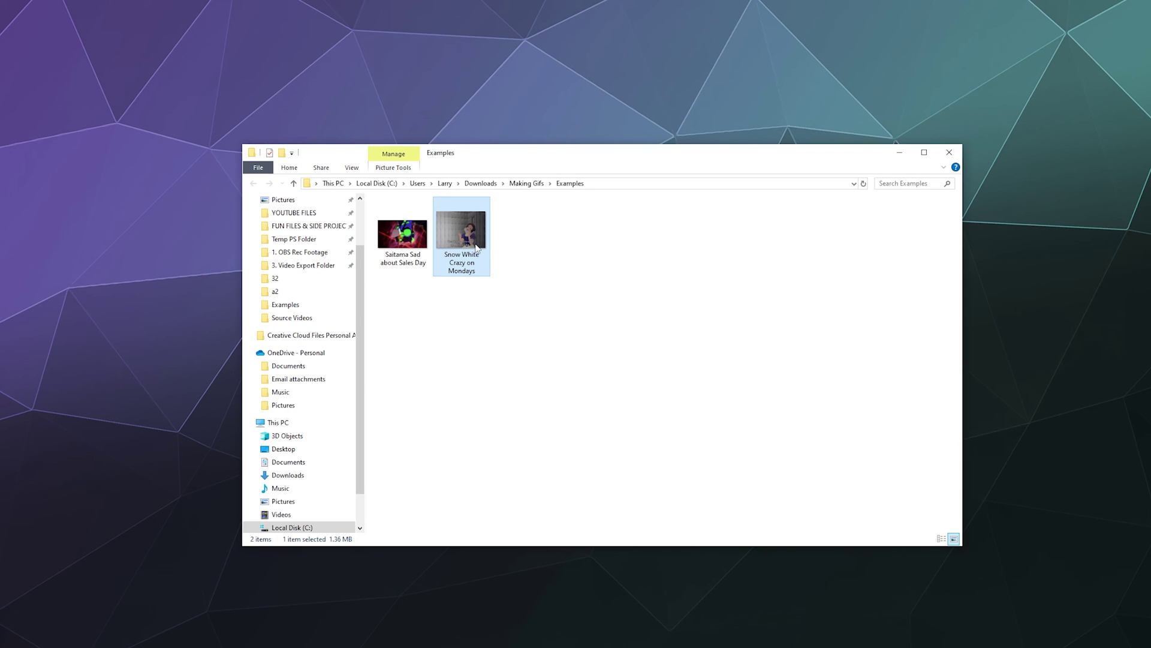
mouse_move(477, 247)
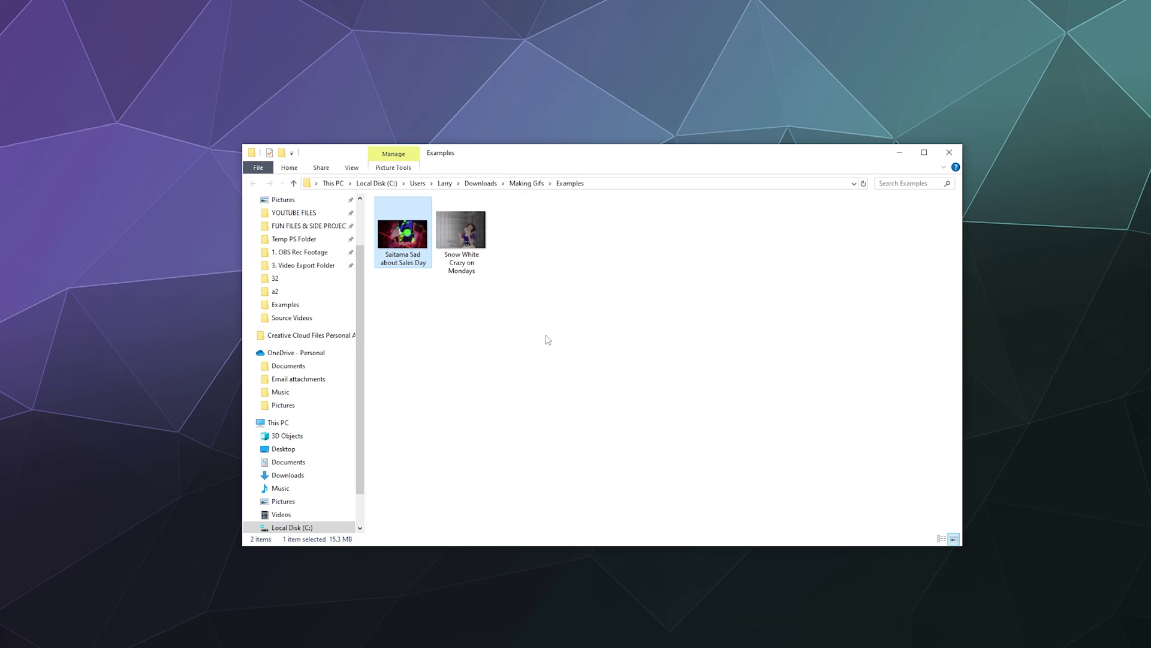
left_click(413, 636)
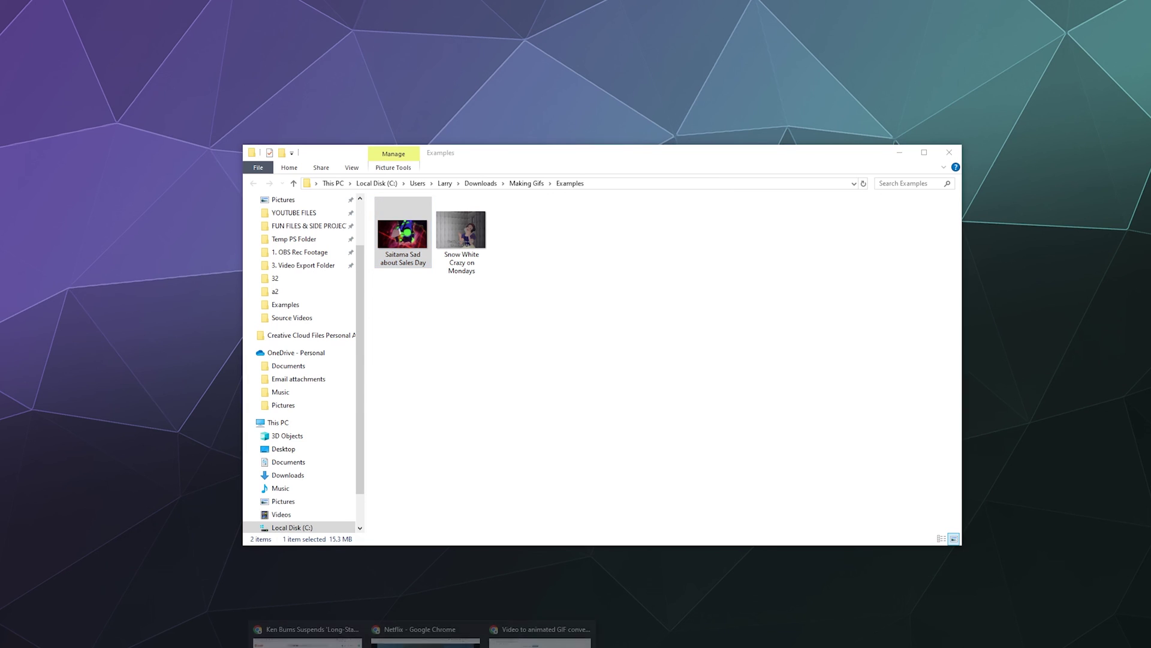
- Return to the Ezgif converter window showing the 123–140 s clip and 600x338 output GIF
left_click(540, 637)
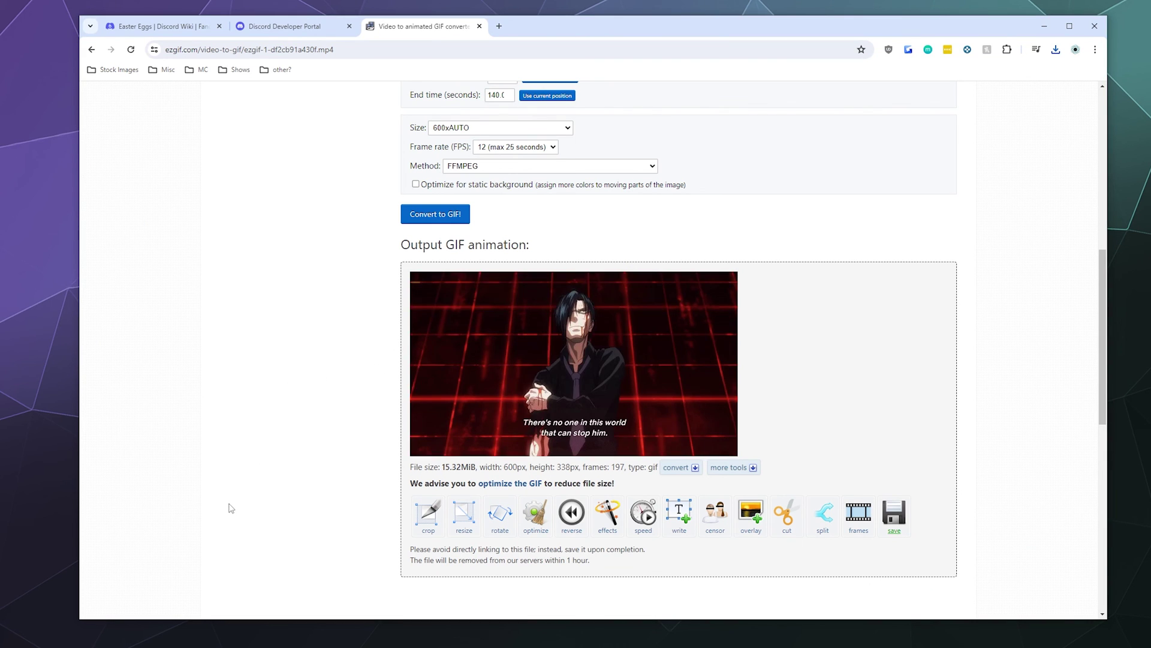
scroll(228, 510, "up", 8)
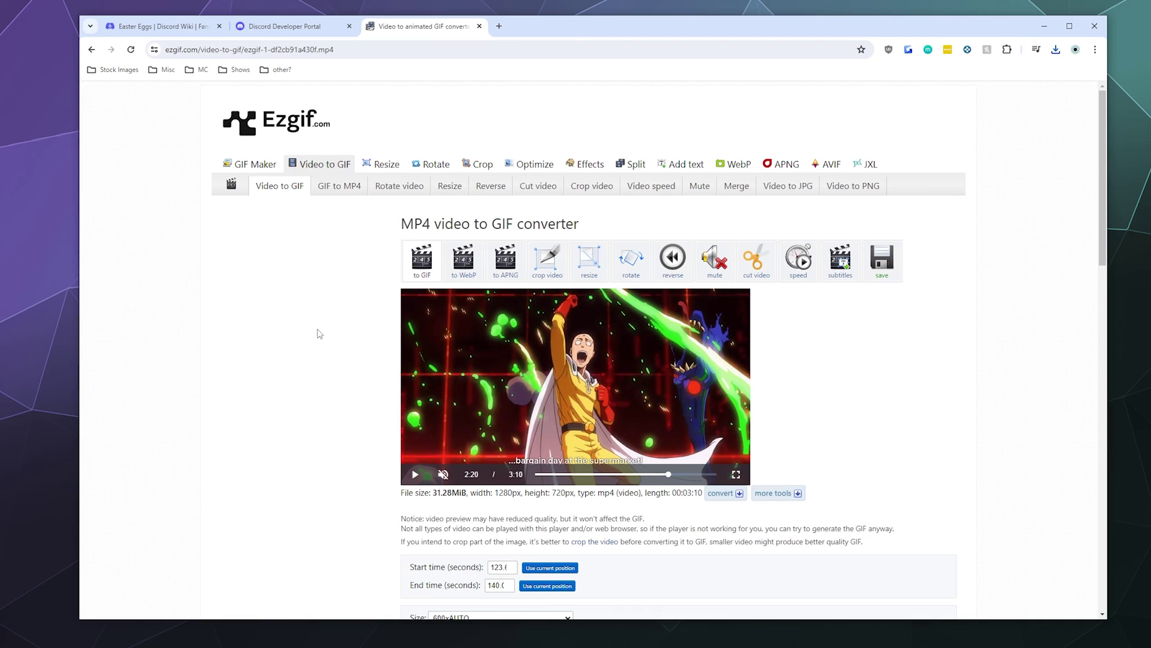
scroll(336, 330, "down", 4)
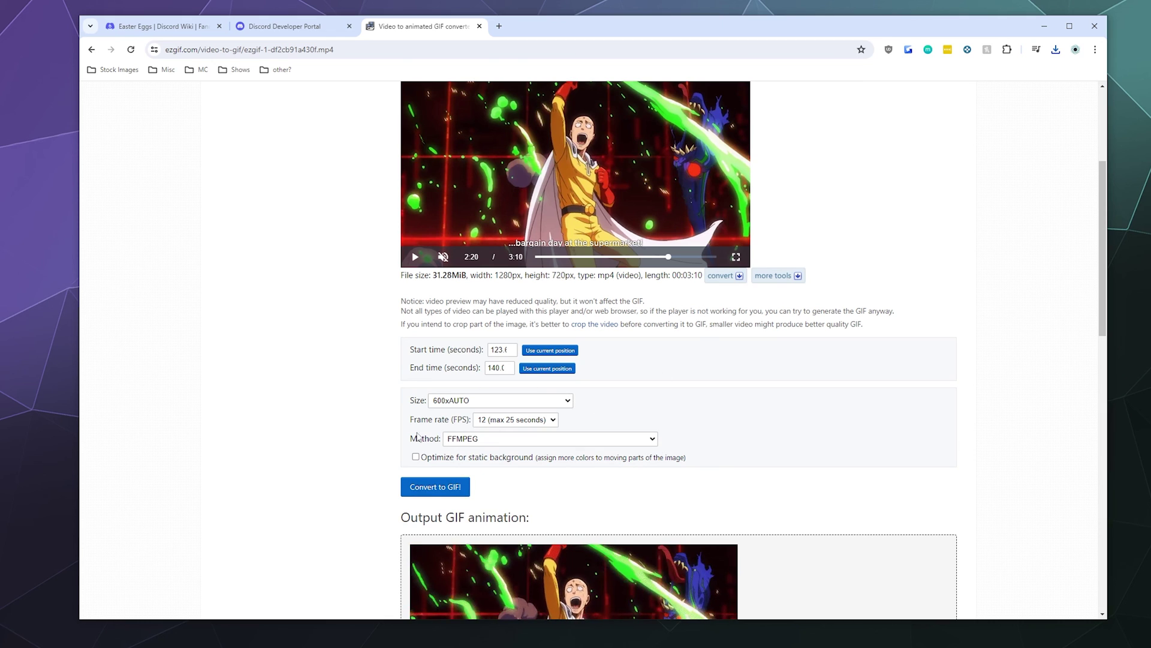
scroll(226, 478, "down", 9)
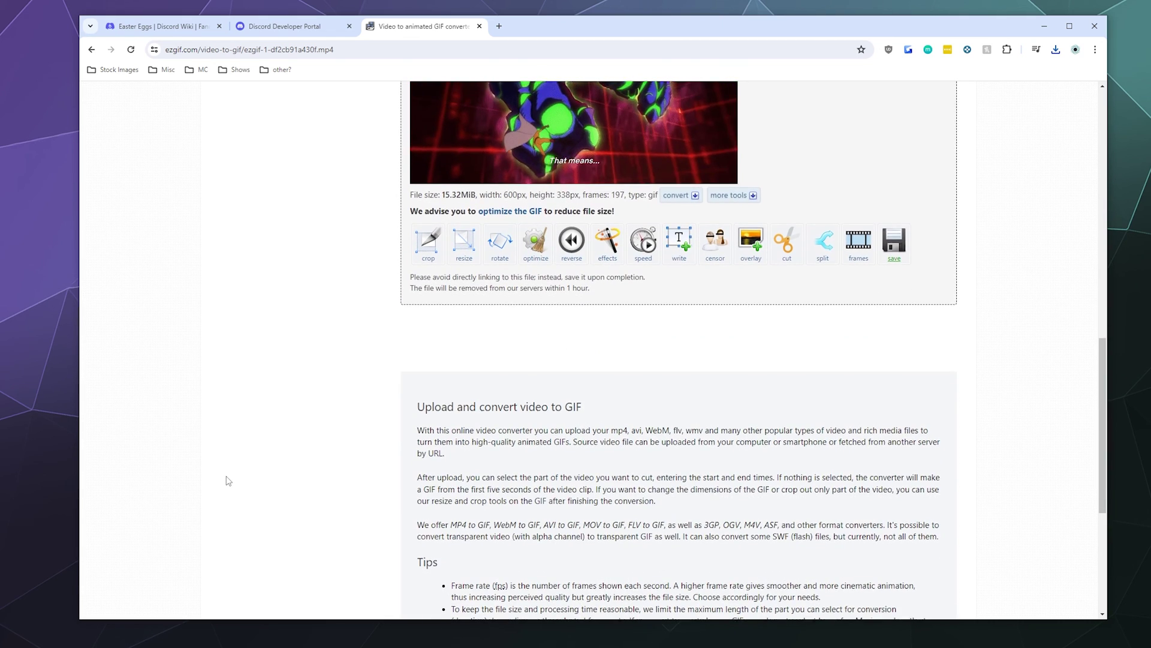
scroll(228, 481, "up", 11)
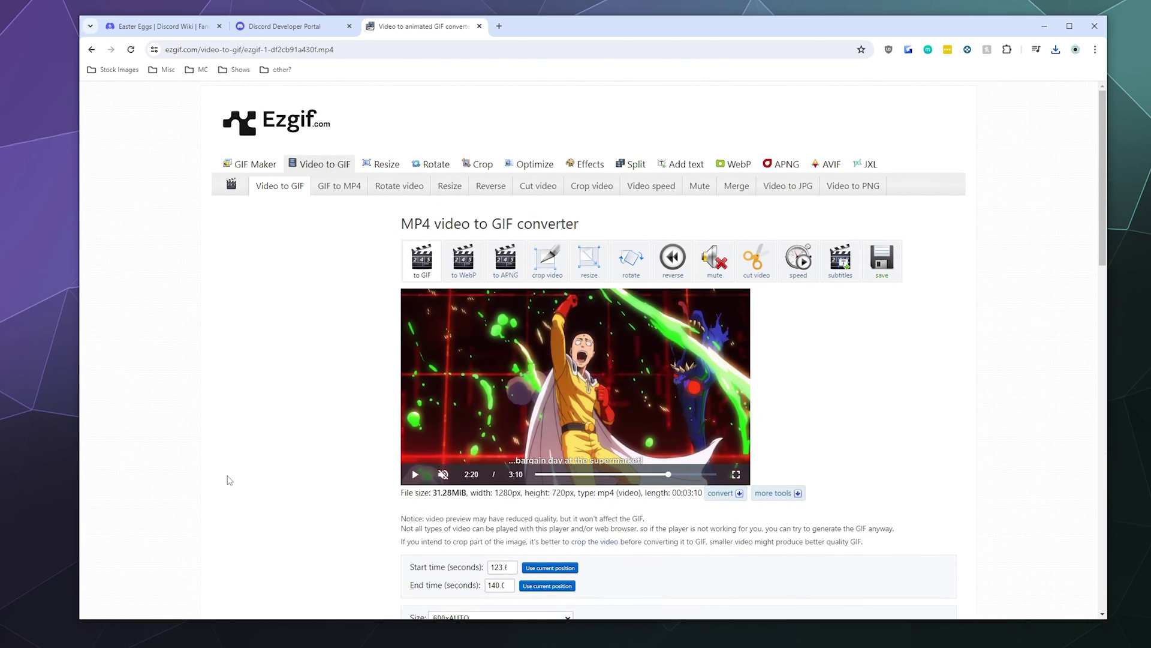